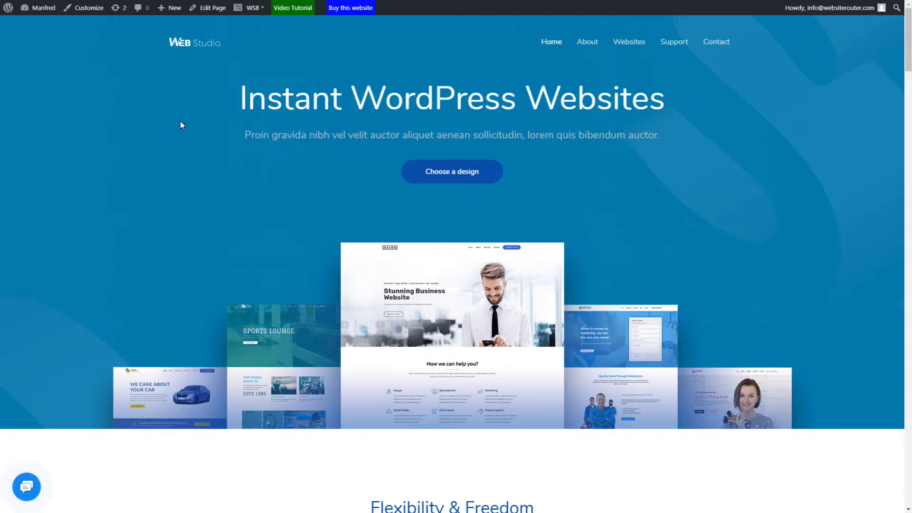
Open the site customizer's Base Typography settings and view the available font families for Body & Content.
click(93, 9)
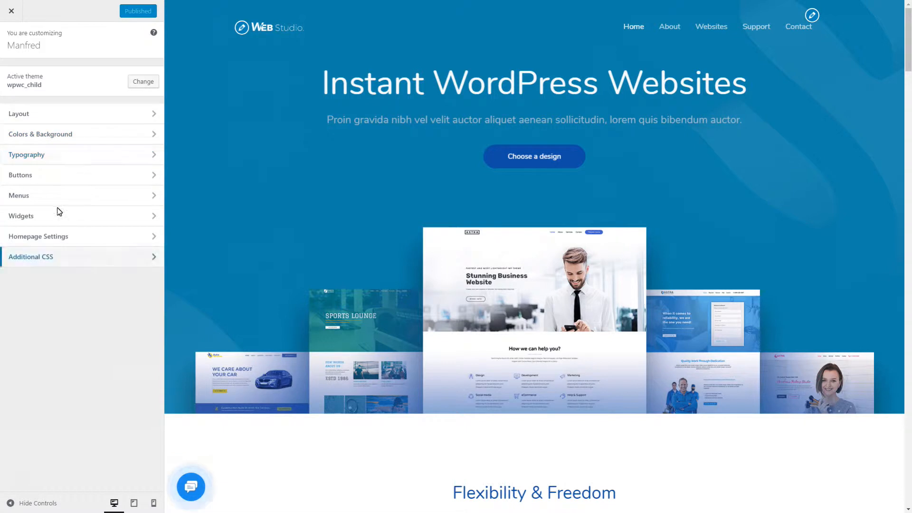
click(31, 157)
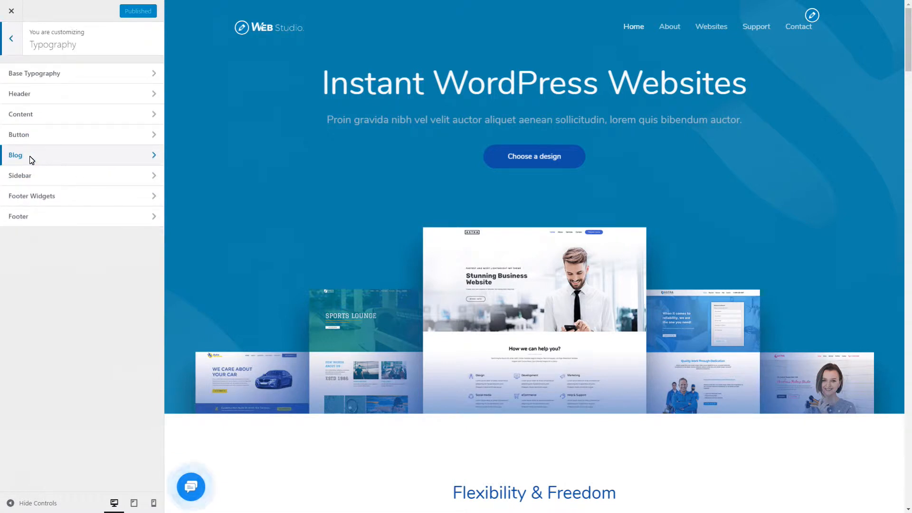
click(41, 74)
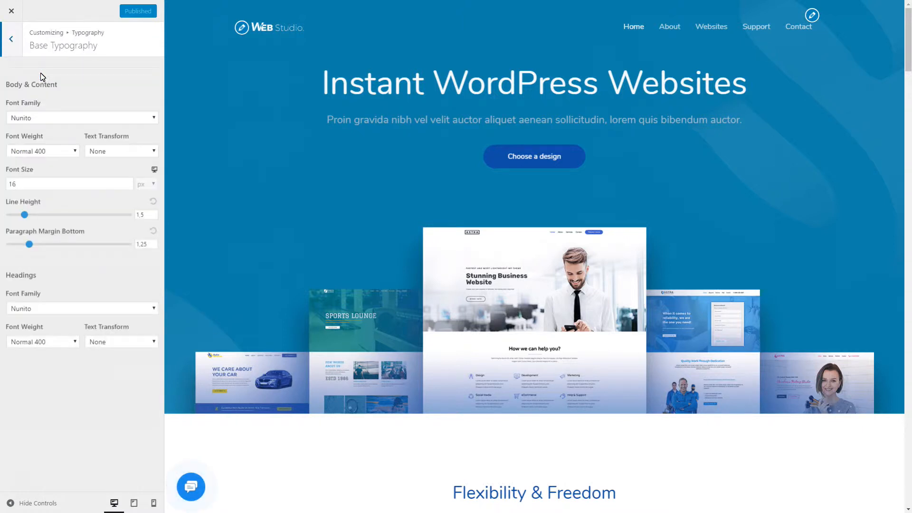
click(49, 119)
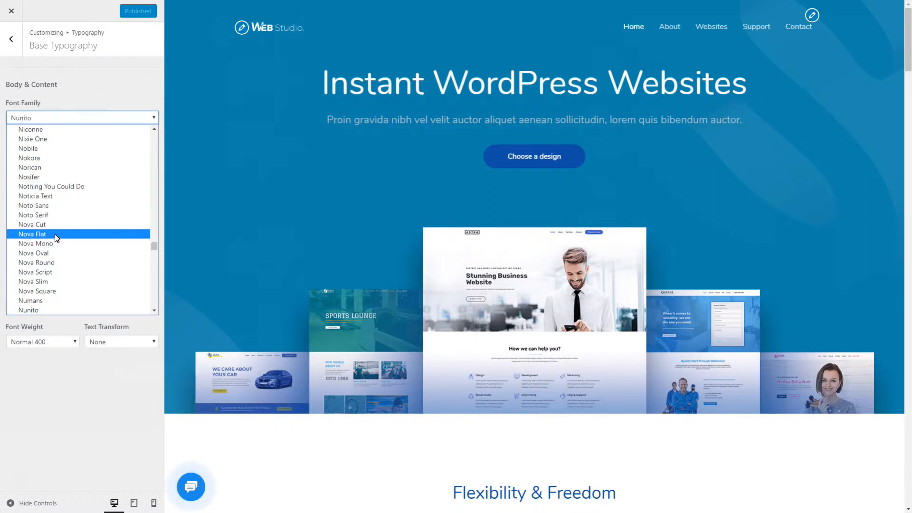
click(123, 87)
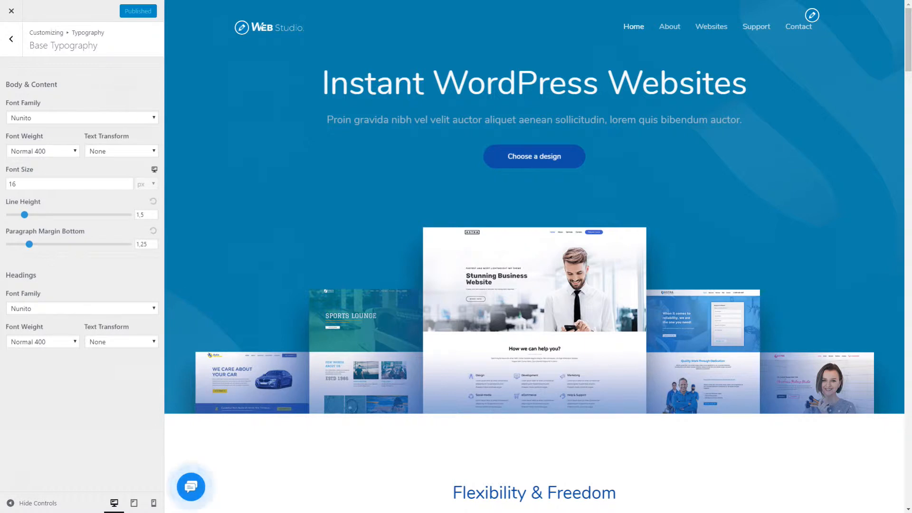
Switch to the Google Fonts website, browse the font samples in its directory, and move its window out of view.
drag(0, 90, 354, 36)
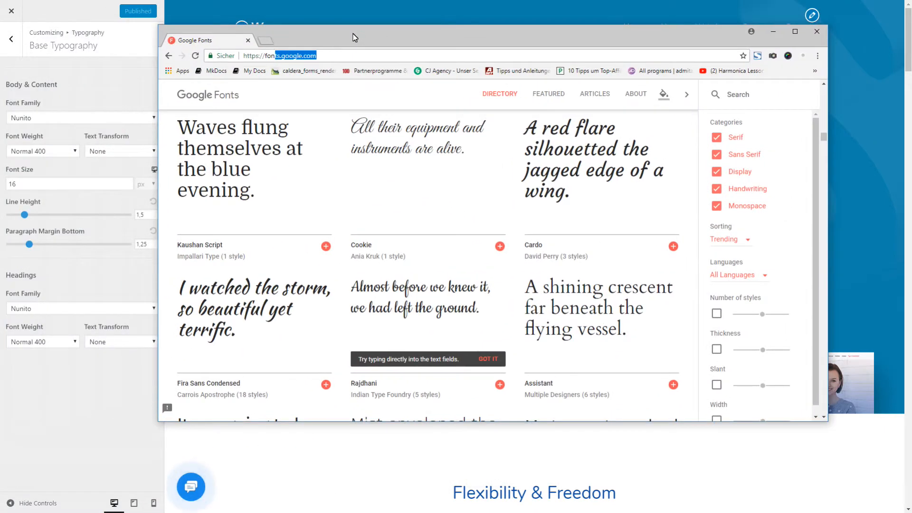
click(289, 56)
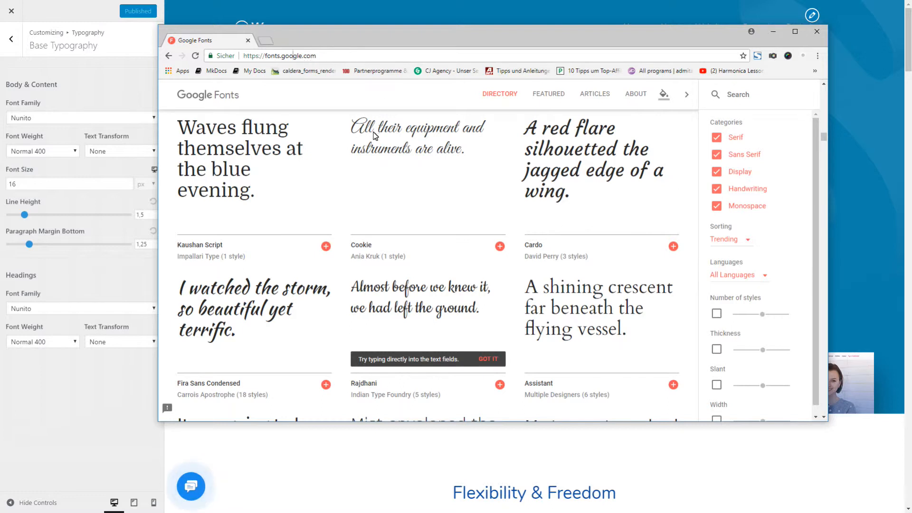
scroll(267, 249, down, 12)
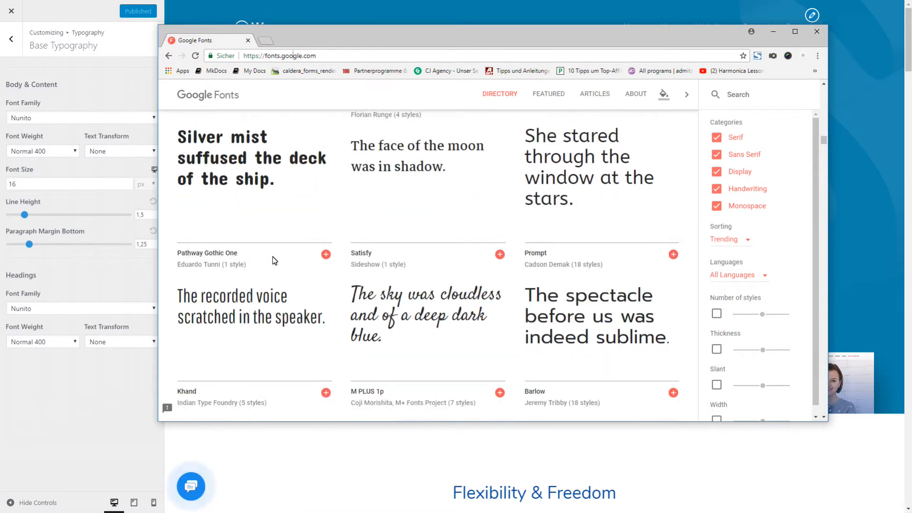
scroll(273, 261, down, 15)
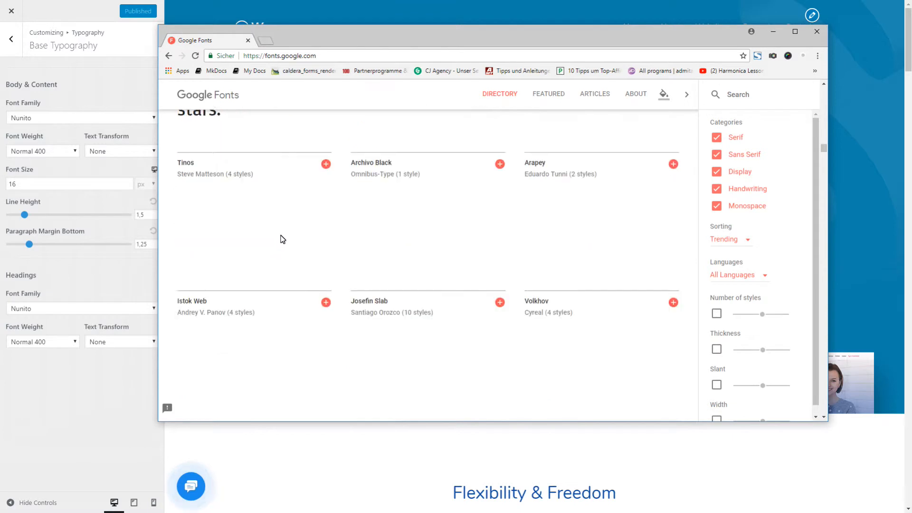
scroll(282, 239, down, 5)
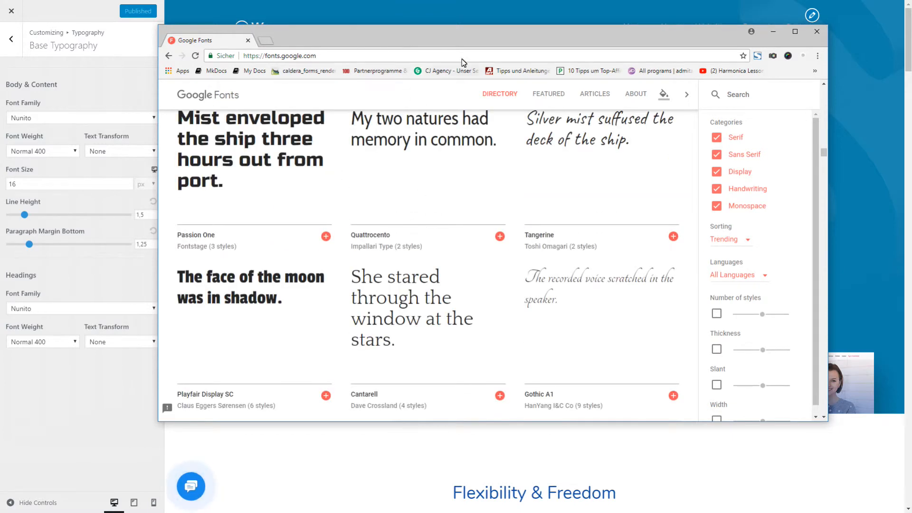
drag(475, 35, 451, 65)
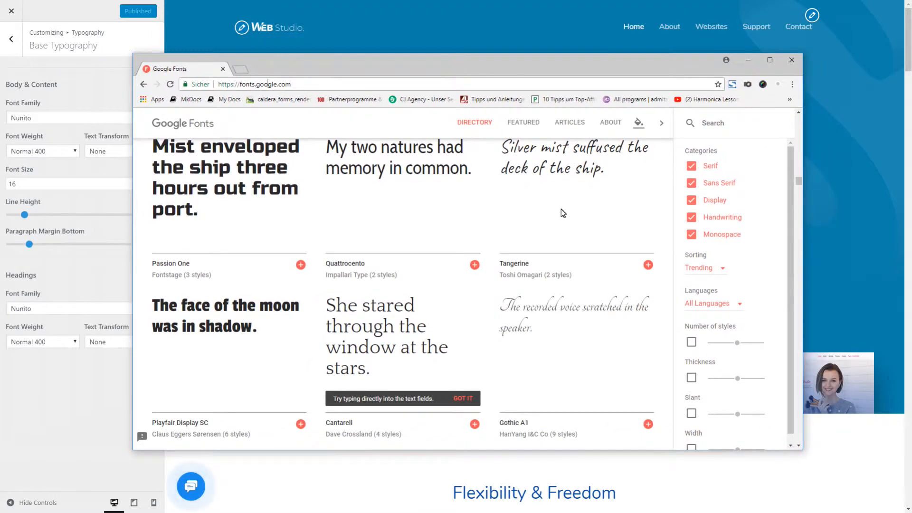
scroll(502, 277, up, 1)
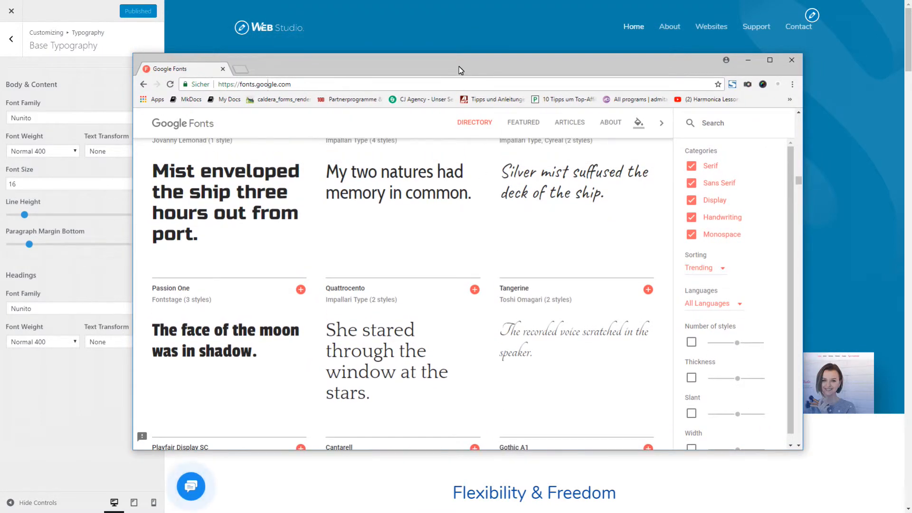
drag(458, 66, 0, 91)
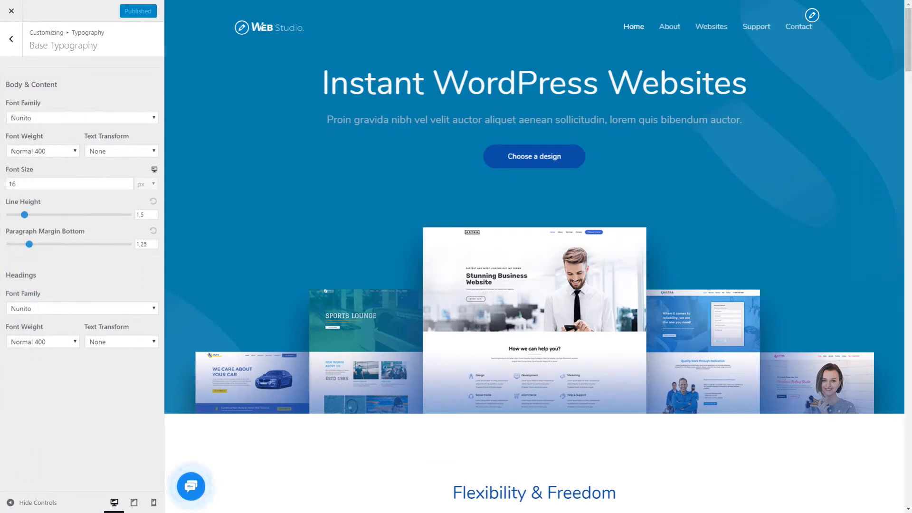
Set the Body & Content font family to Dancing Script in the base typography.
click(78, 119)
key(Home)
text(an)
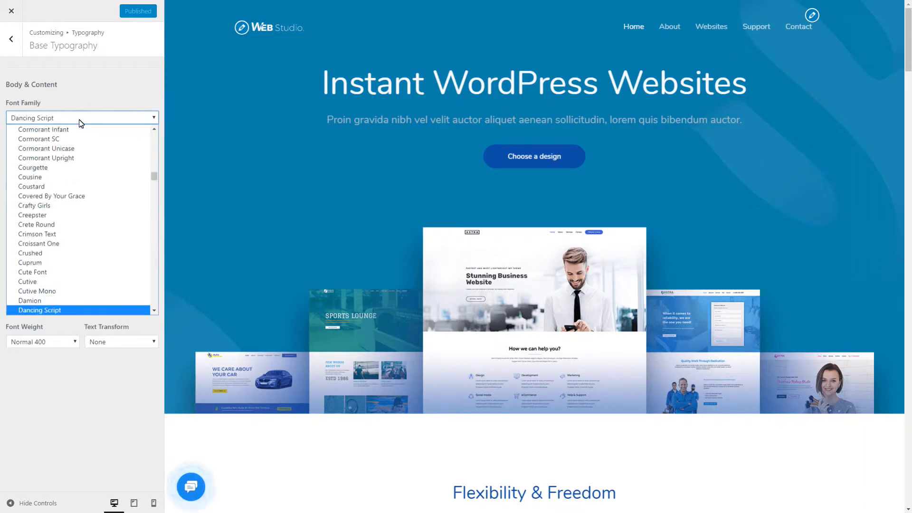
click(76, 310)
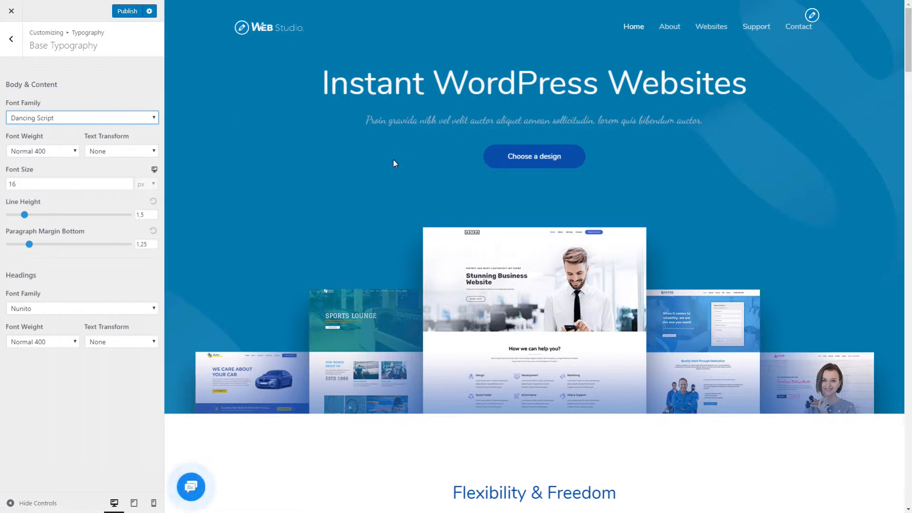
Set the base Headings font family to Dancing Script and check the headings in the page preview.
click(70, 313)
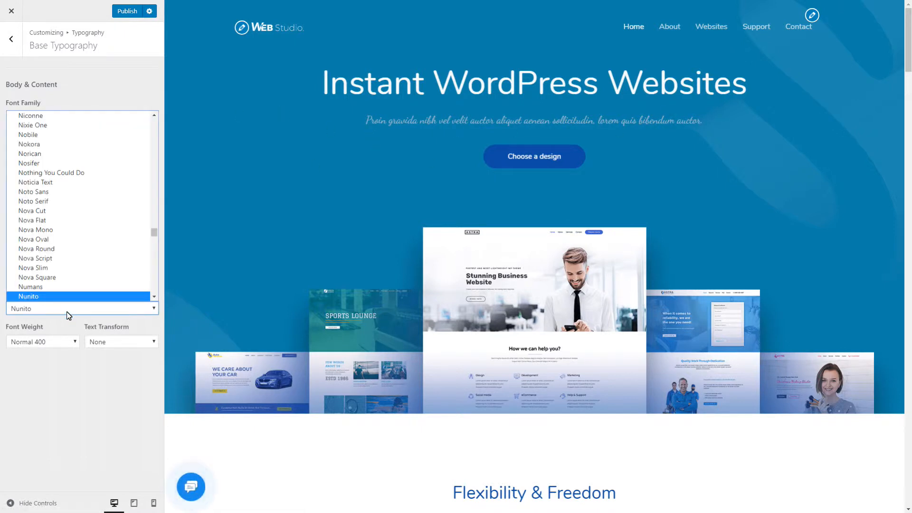
text(dan)
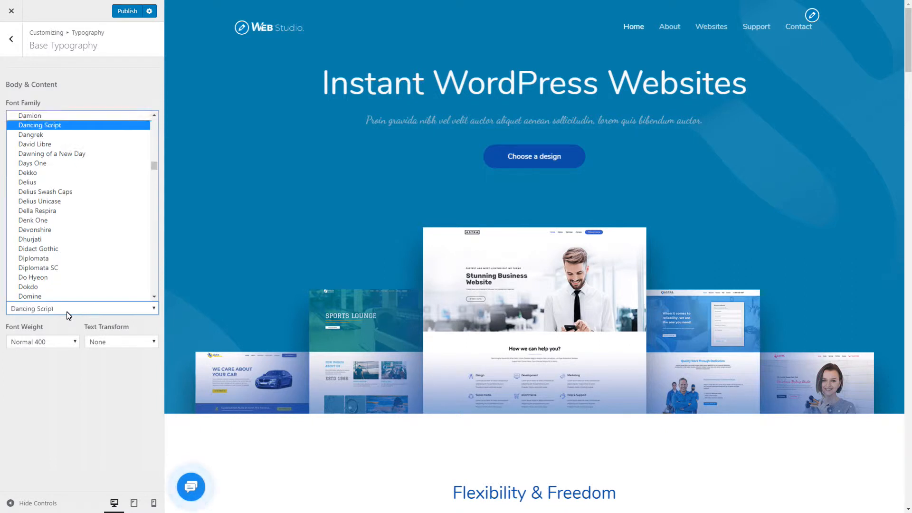
click(42, 126)
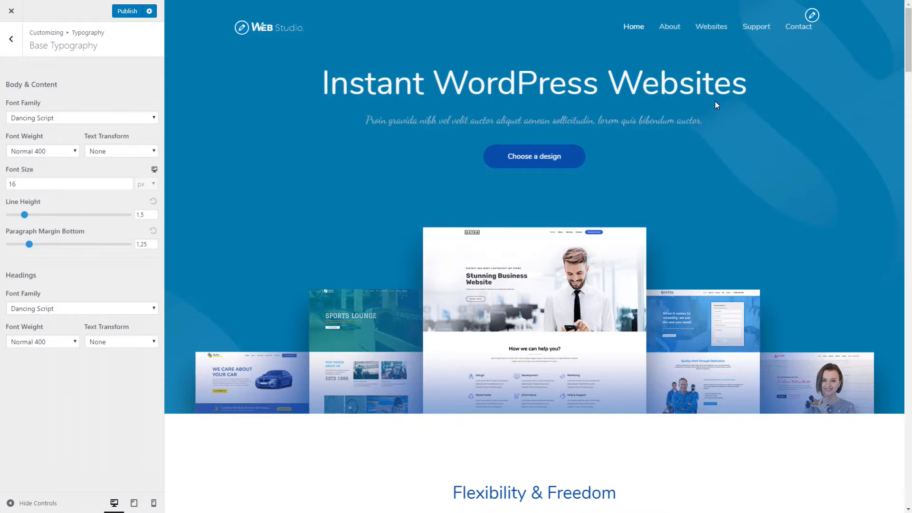
scroll(529, 309, down, 4)
scroll(529, 309, up, 4)
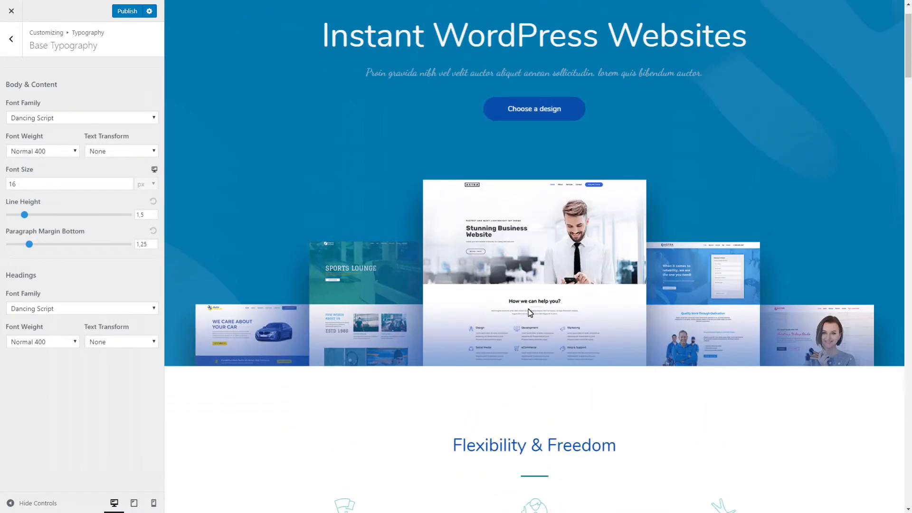
In the Content typography settings, set the Heading 1 (H1) font family to Dancing Script.
click(9, 40)
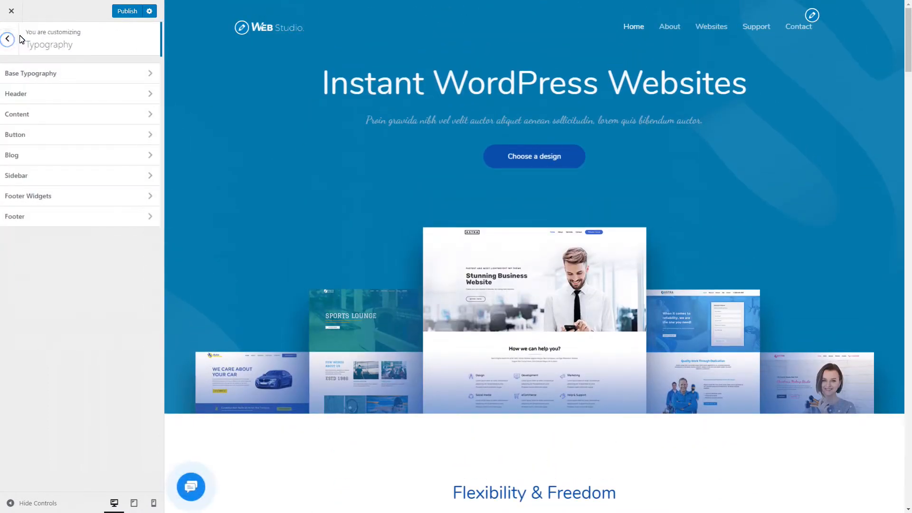
click(27, 115)
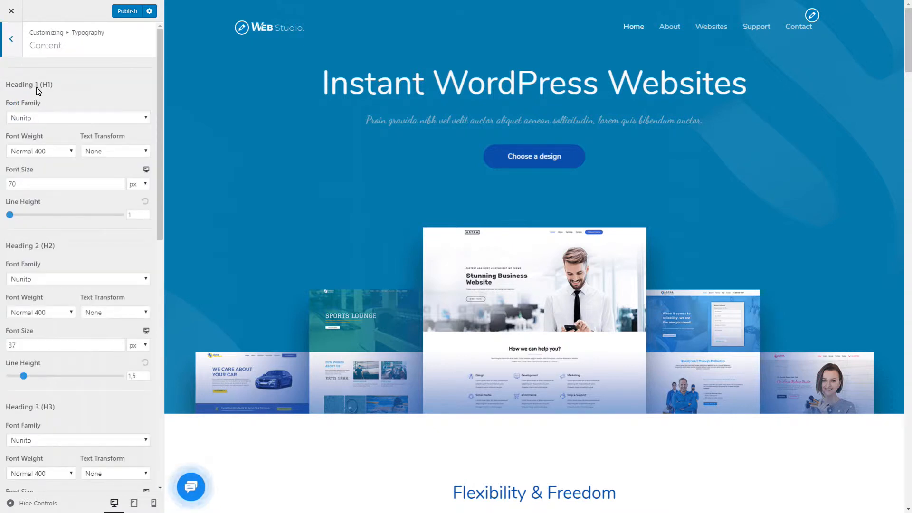
scroll(90, 123, down, 10)
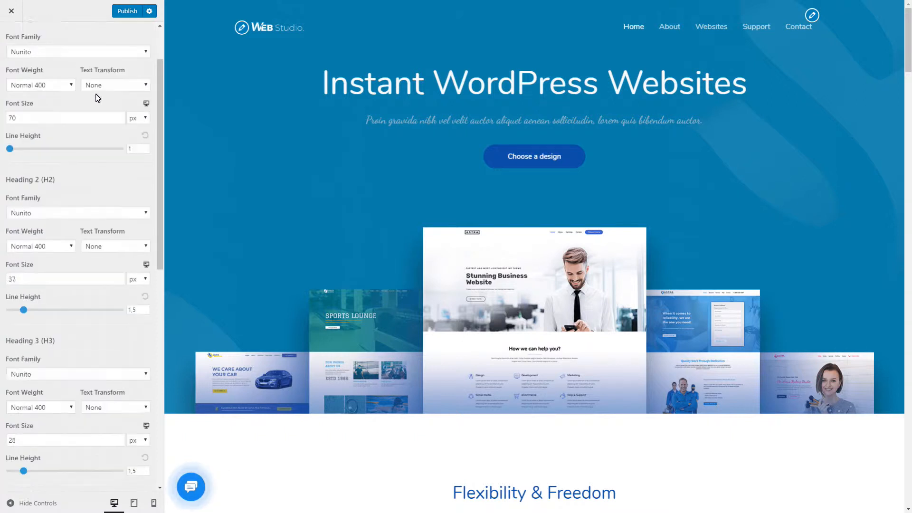
scroll(90, 141, up, 10)
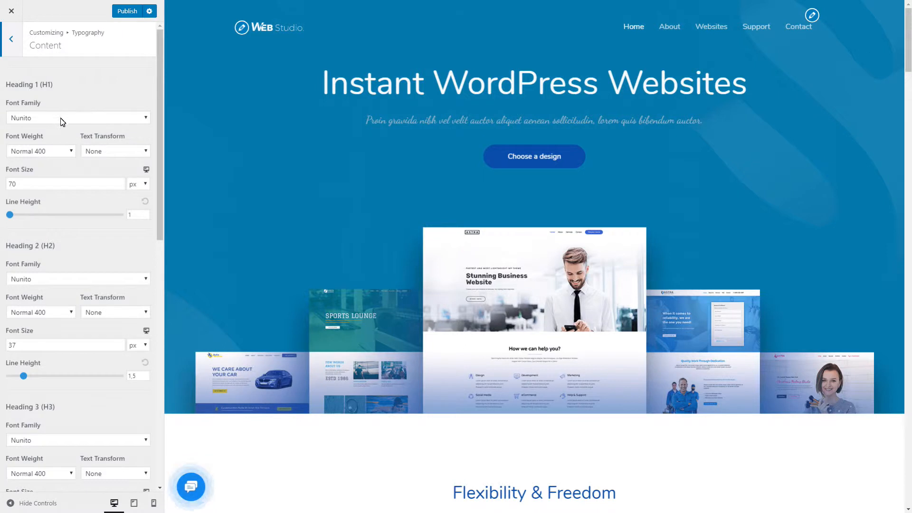
click(61, 121)
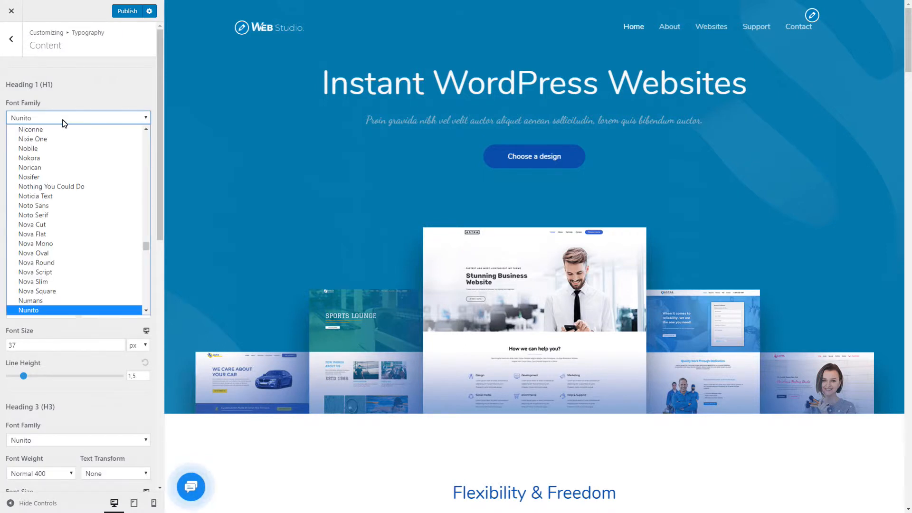
text(dan)
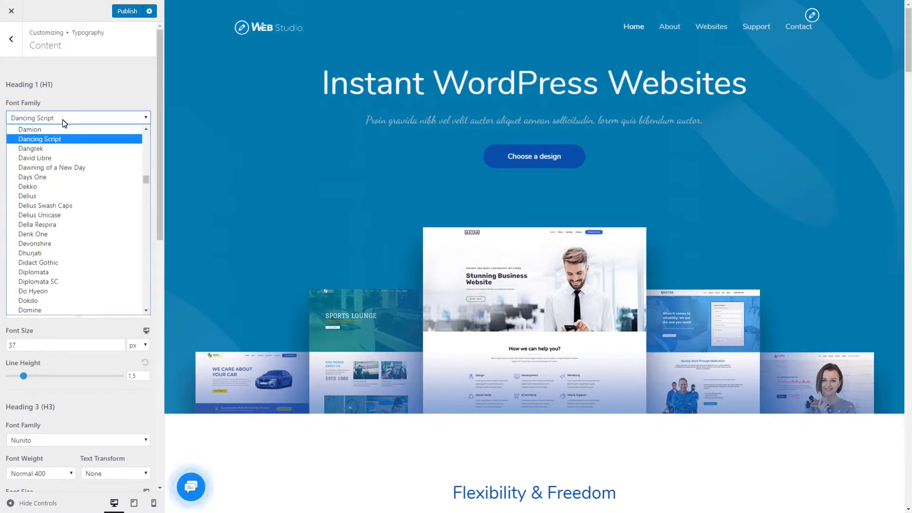
click(82, 141)
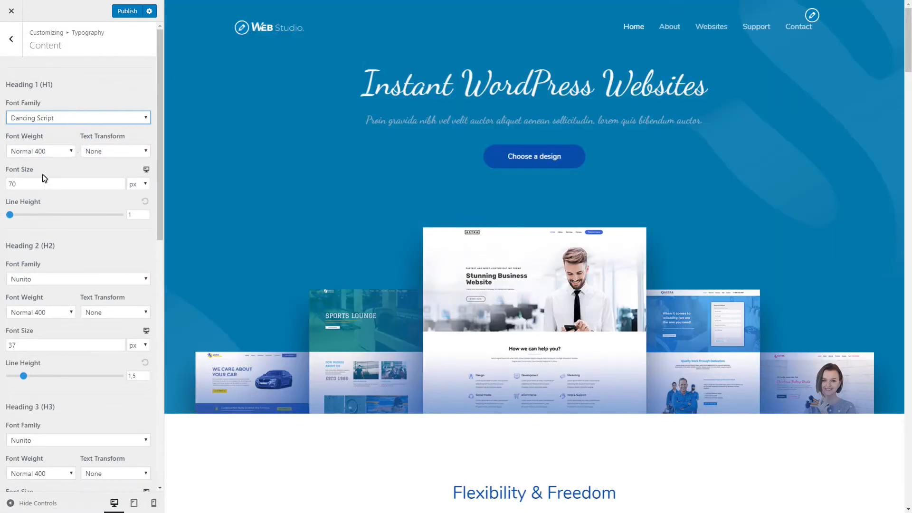
Try a Heading 1 font size of 50 px, and set it to 75 px instead.
drag(27, 184, 6, 185)
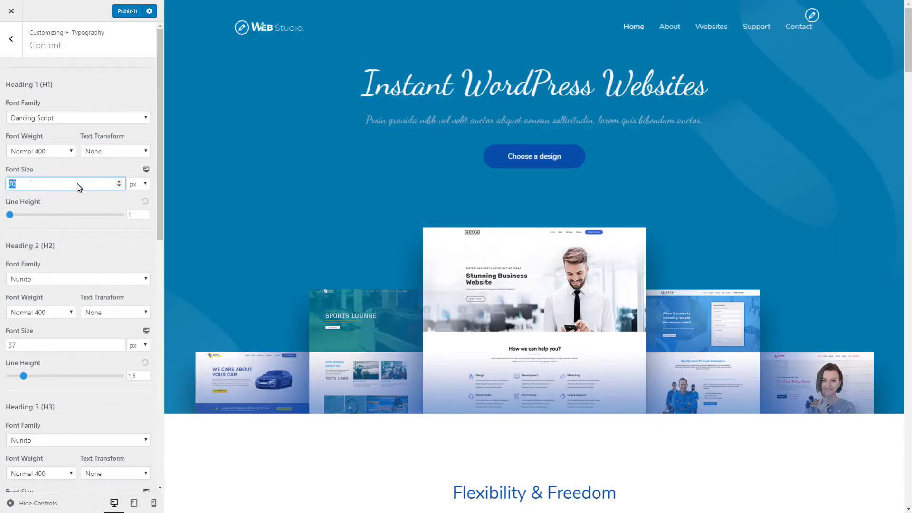
text(50)
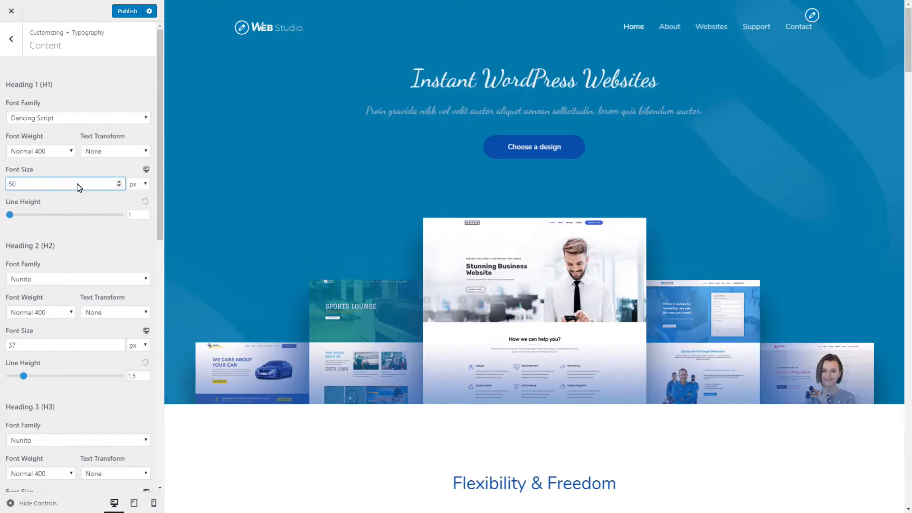
key(BackSpace)
key(BackSpace)
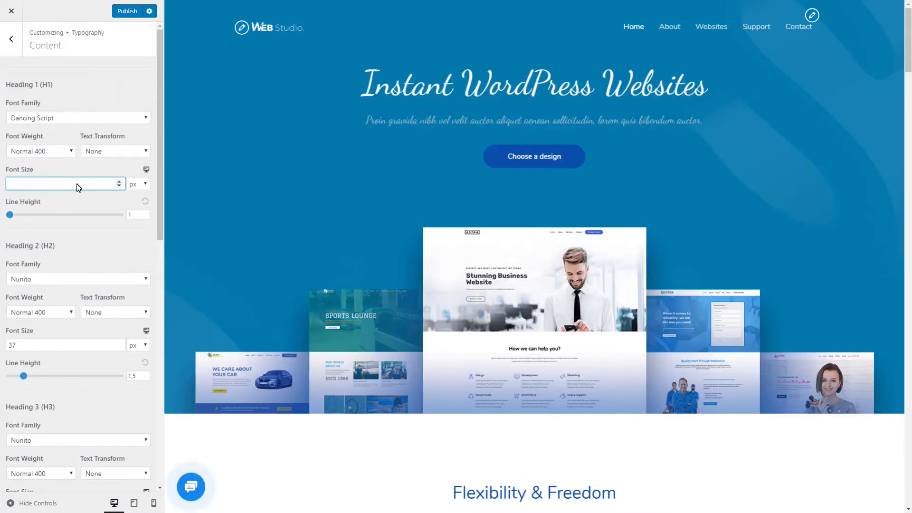
text(75)
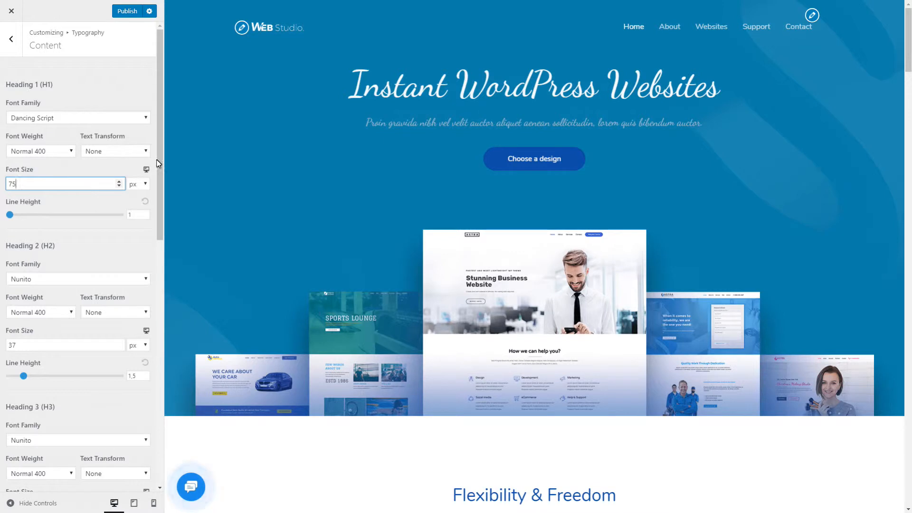
Set the Heading 2 (H2) font family to Dancing Script and check the section heading in the page preview.
scroll(71, 147, down, 3)
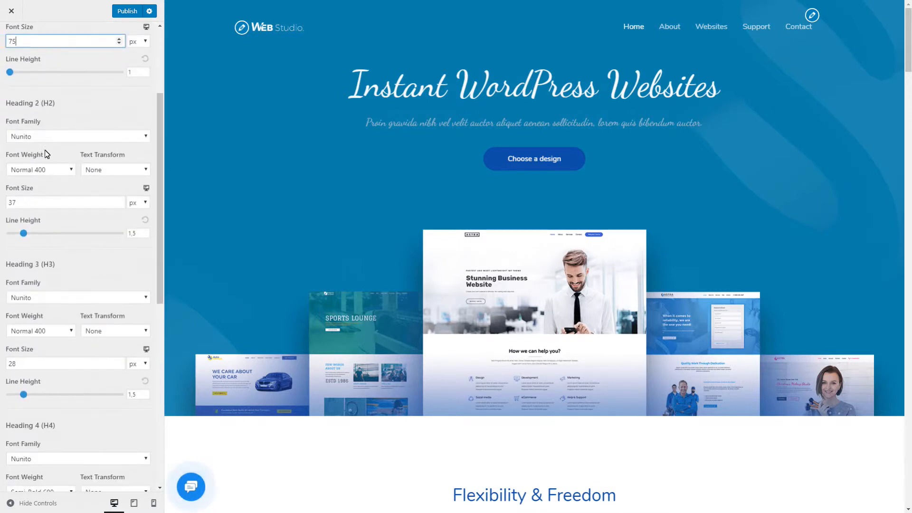
click(44, 139)
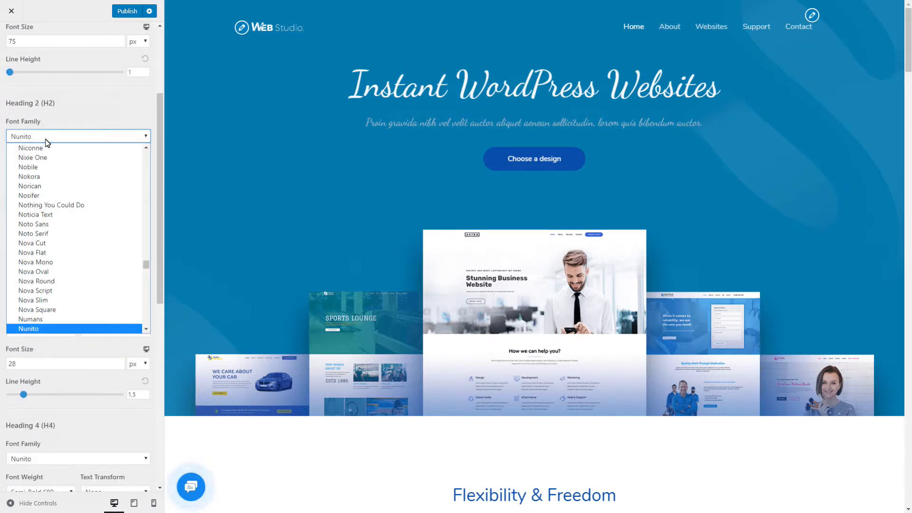
text(dan)
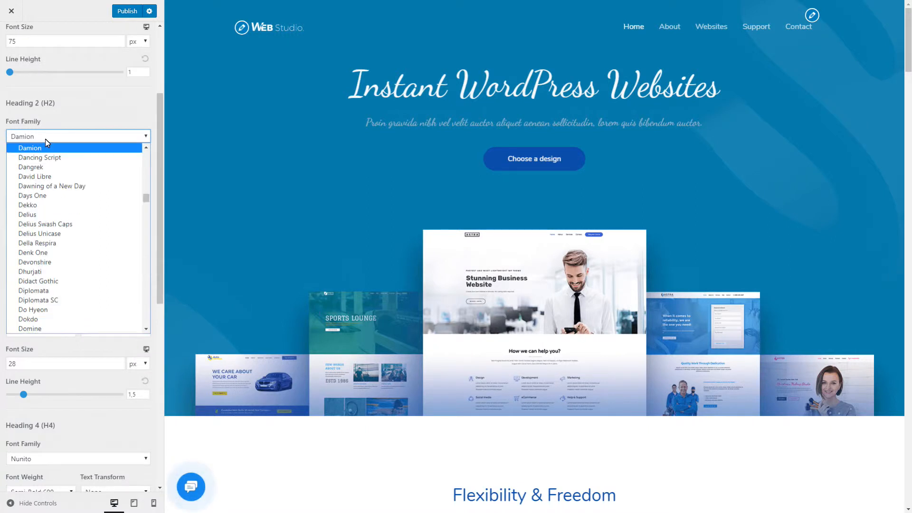
click(61, 156)
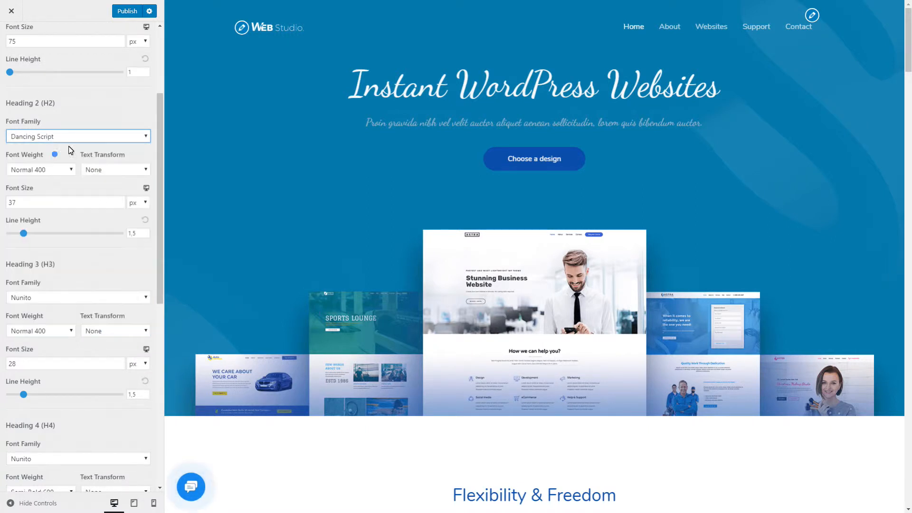
scroll(327, 231, down, 6)
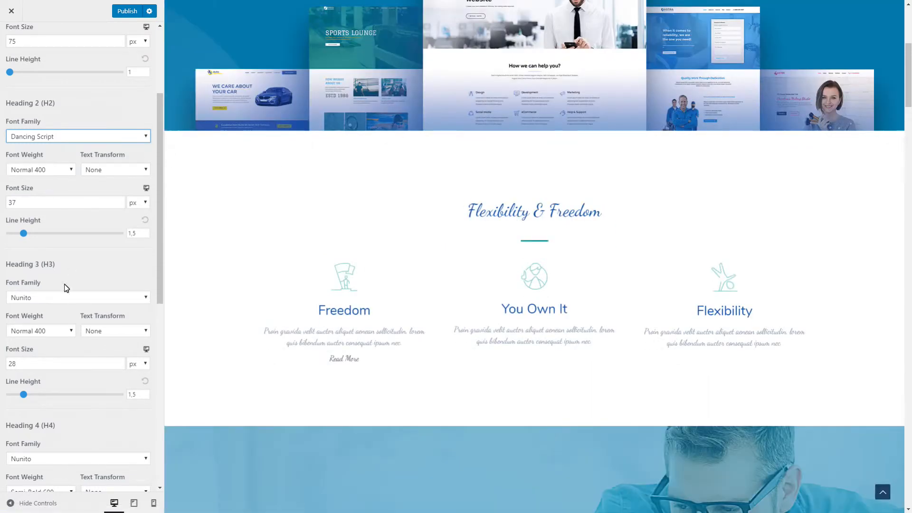
Set the Heading 3 (H3) font family to Dancing Script and check the headings down the page preview.
click(64, 298)
text(dan)
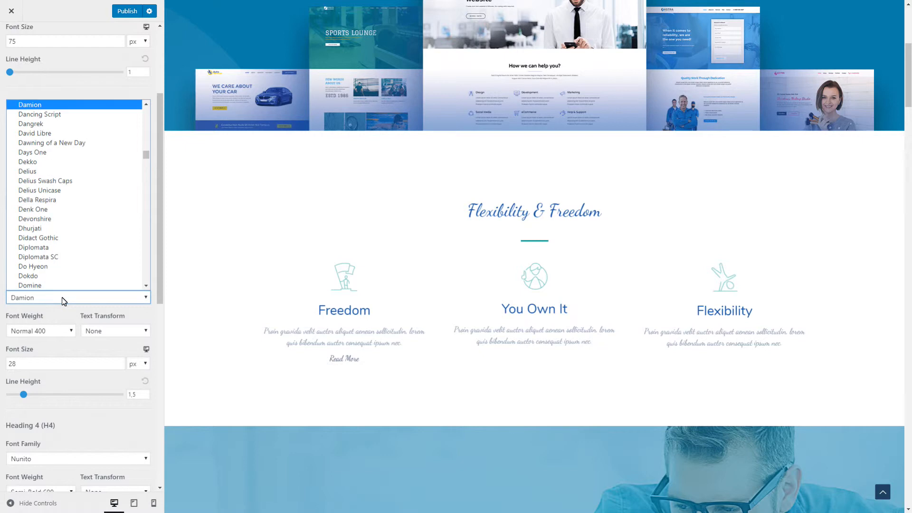
text(b)
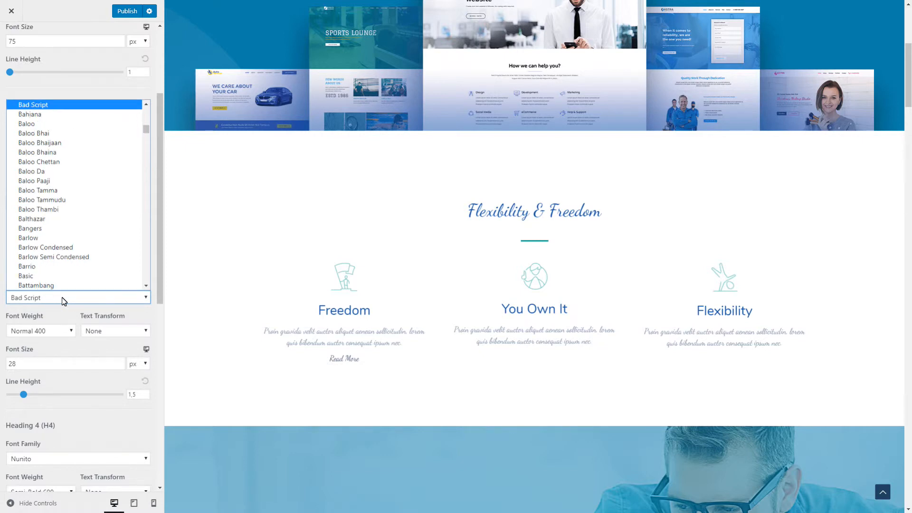
text(d)
key(Return)
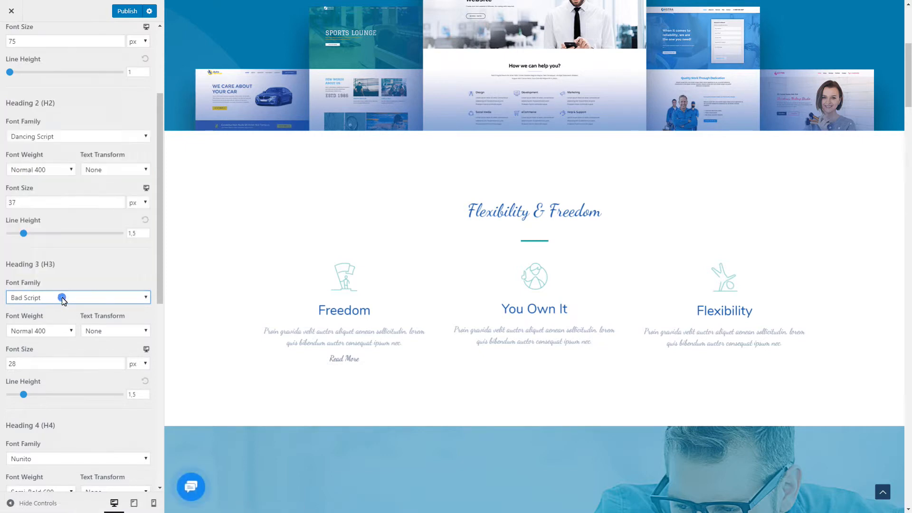
key(Down)
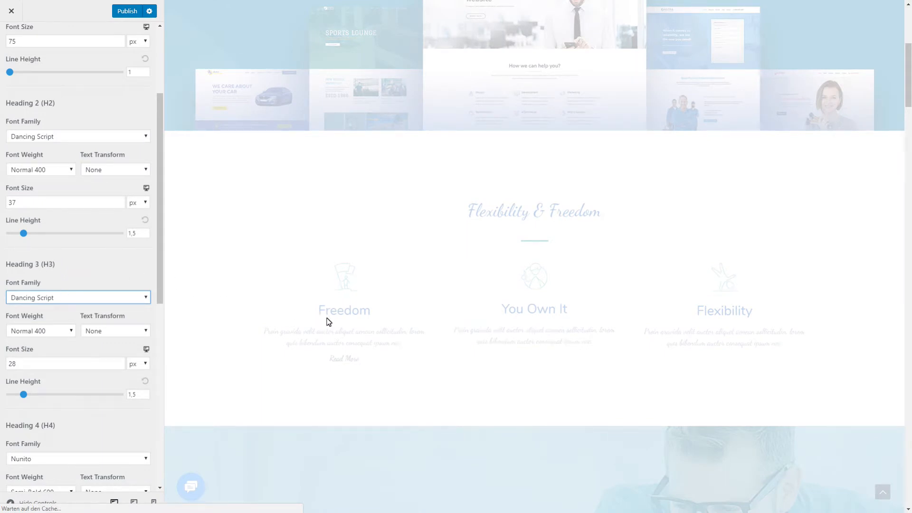
scroll(467, 301, down, 2)
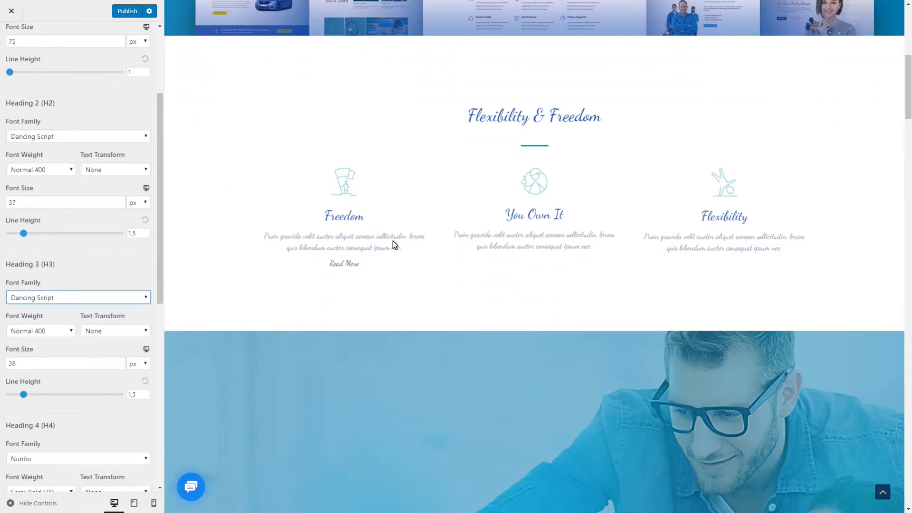
scroll(390, 246, down, 8)
scroll(390, 248, down, 5)
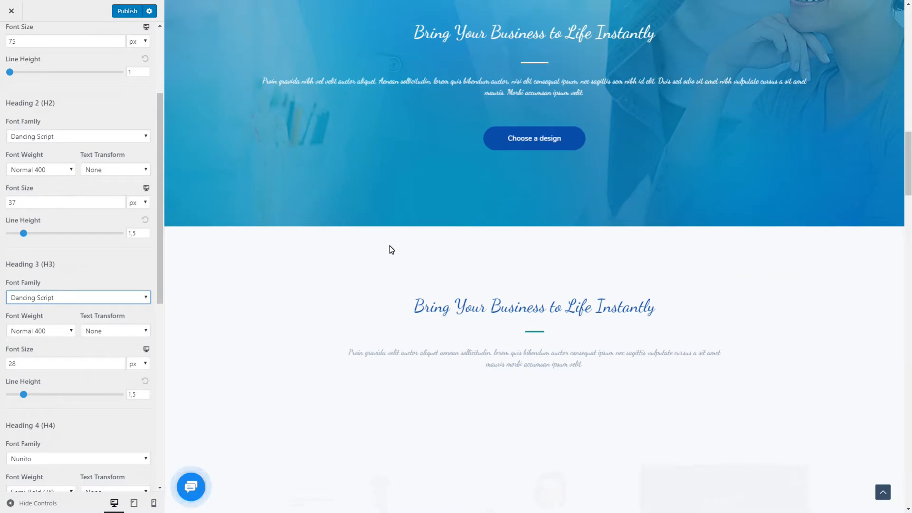
scroll(389, 248, up, 2)
scroll(388, 244, up, 14)
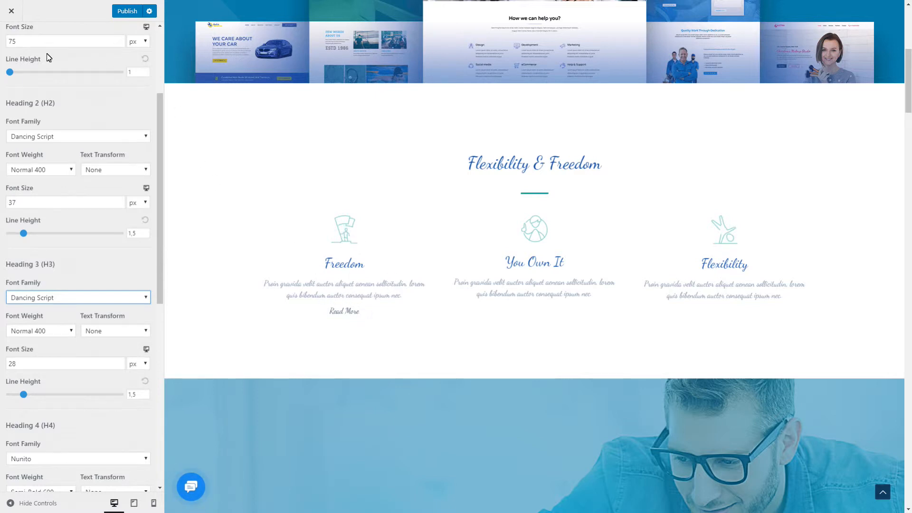
In the Base Colors of the Colors & Background settings, set the link color to pinkish red (#ff2660).
scroll(52, 67, up, 3)
click(20, 39)
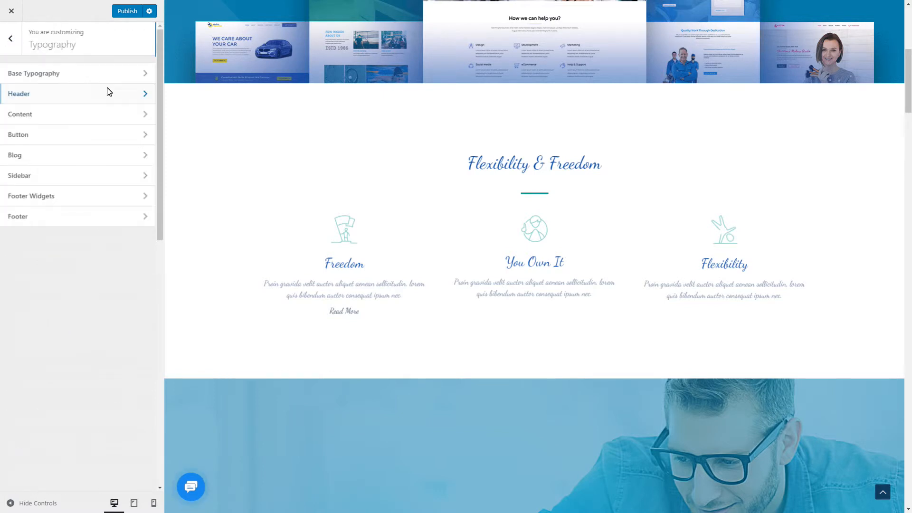
click(17, 45)
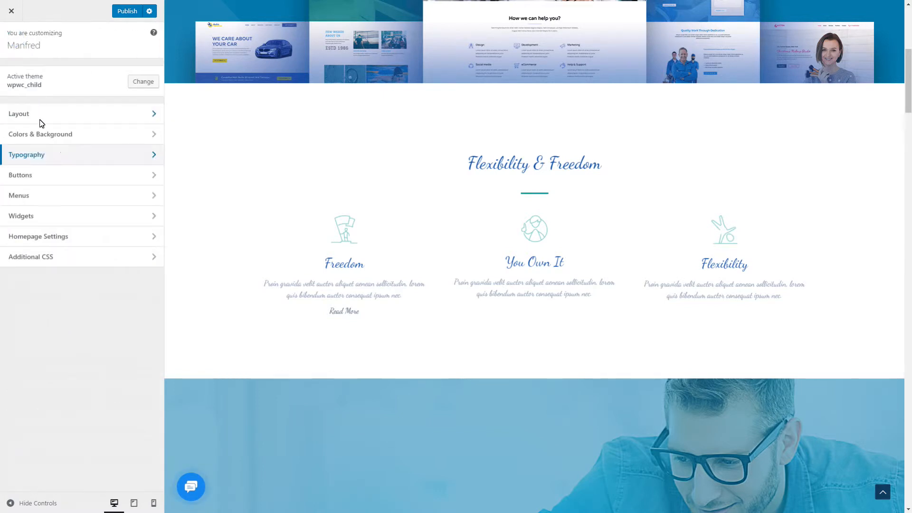
click(64, 135)
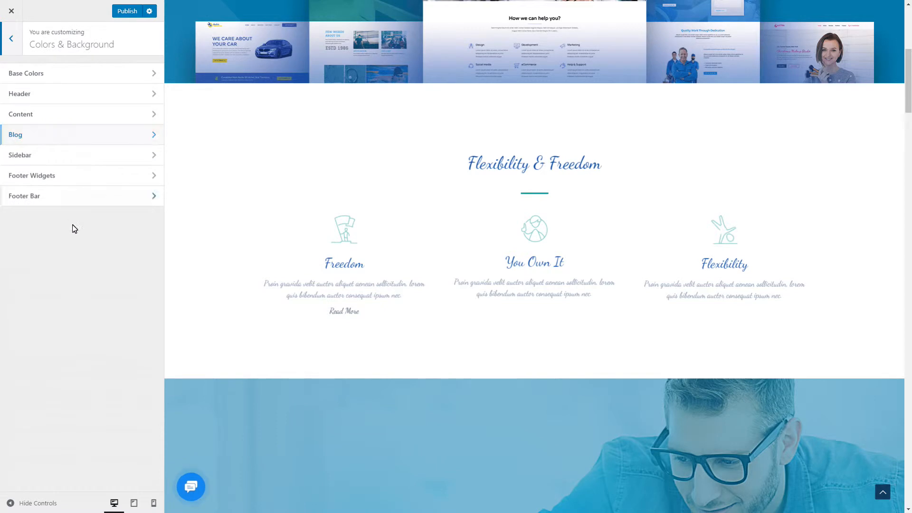
click(40, 74)
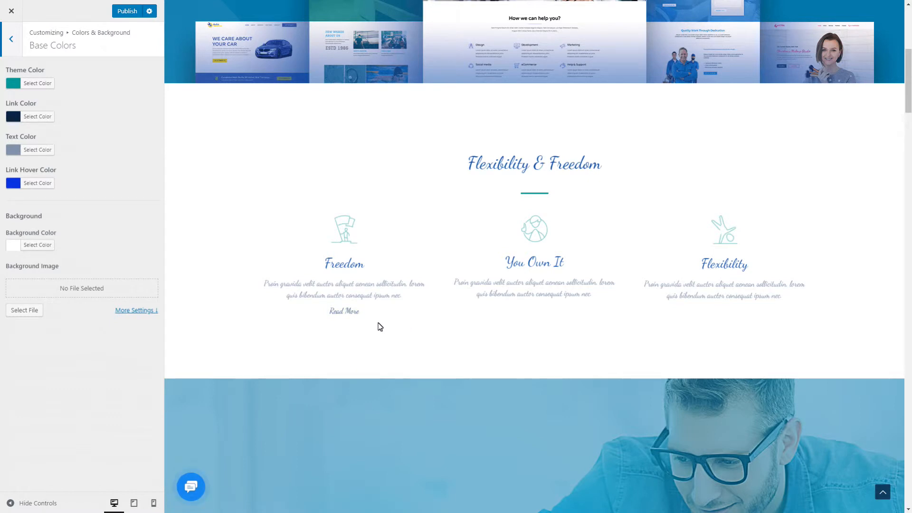
click(28, 120)
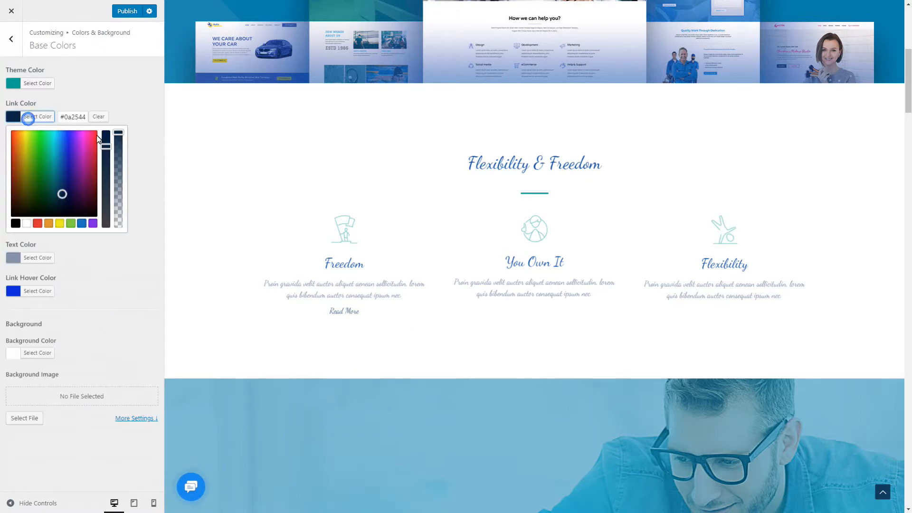
drag(87, 153, 106, 118)
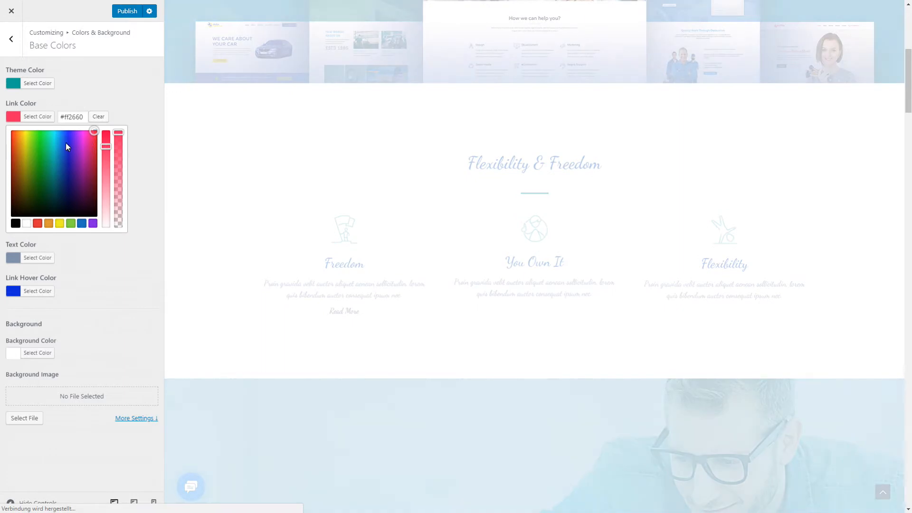
click(149, 110)
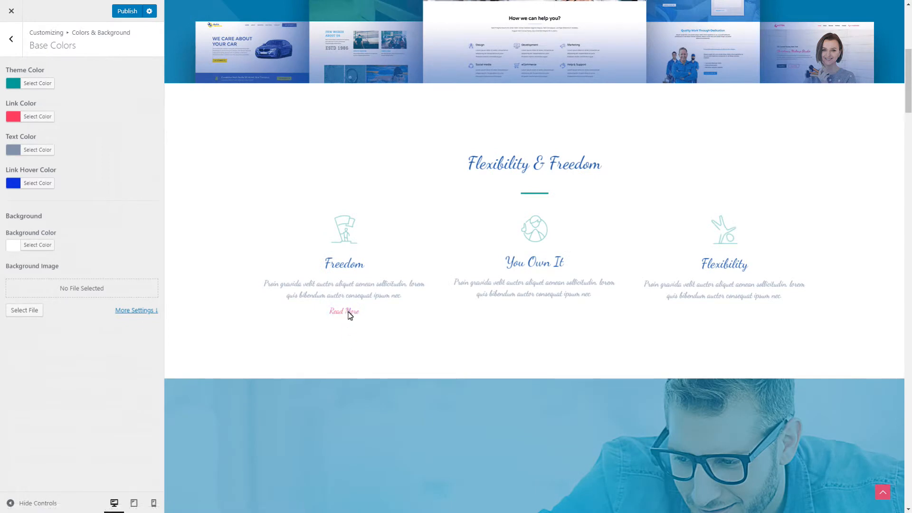
Set the link hover color to a bright green in the Base Colors.
click(32, 185)
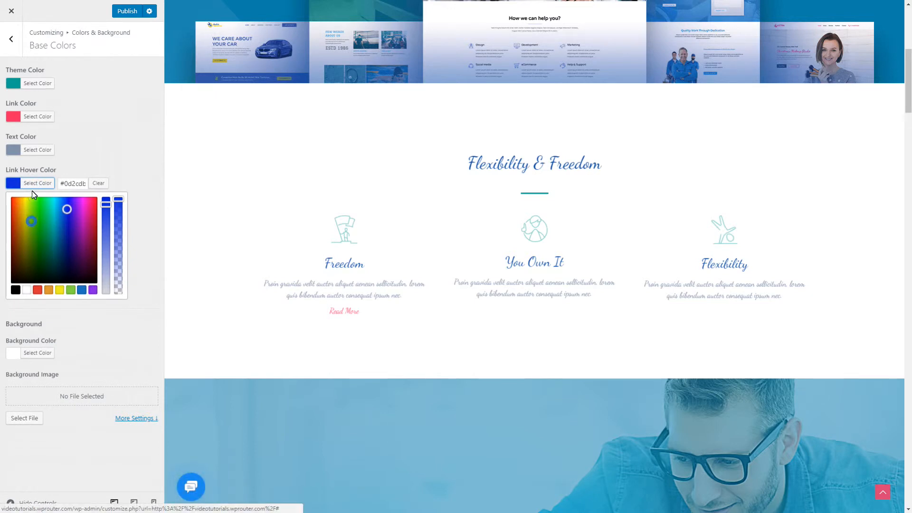
drag(33, 198, 36, 190)
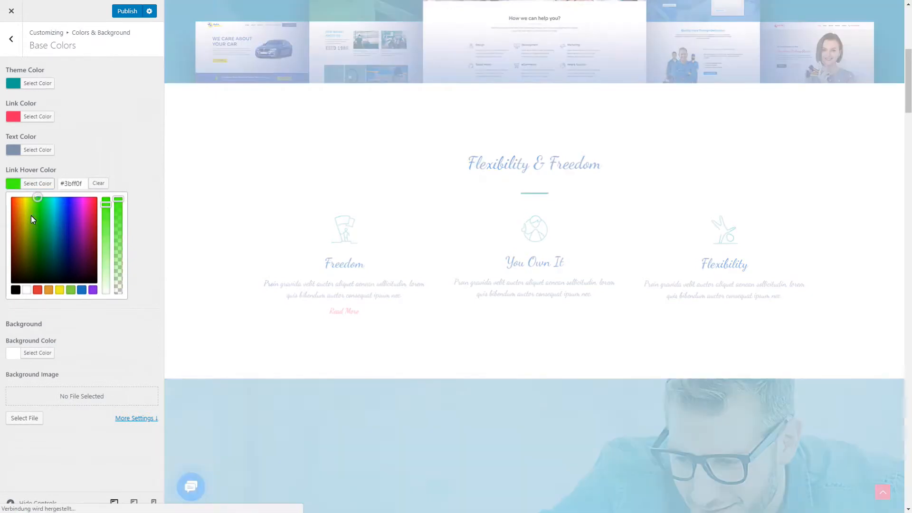
click(37, 203)
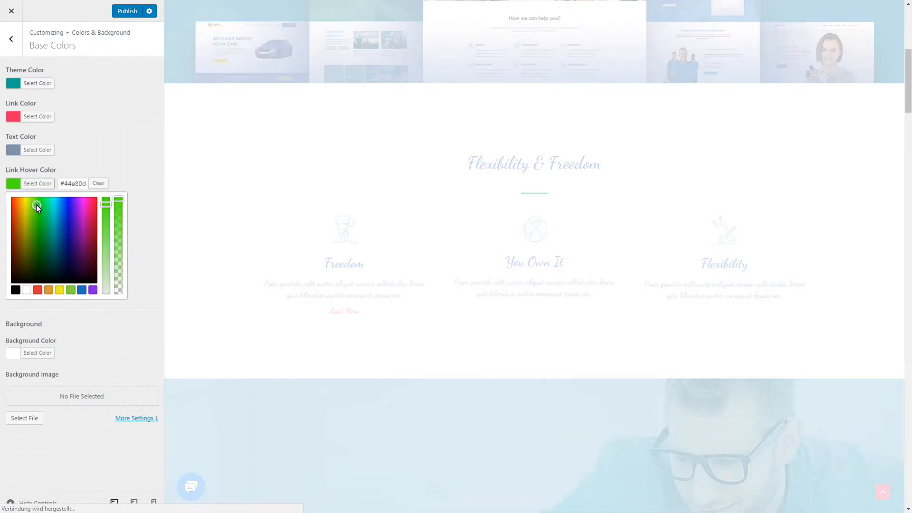
click(85, 141)
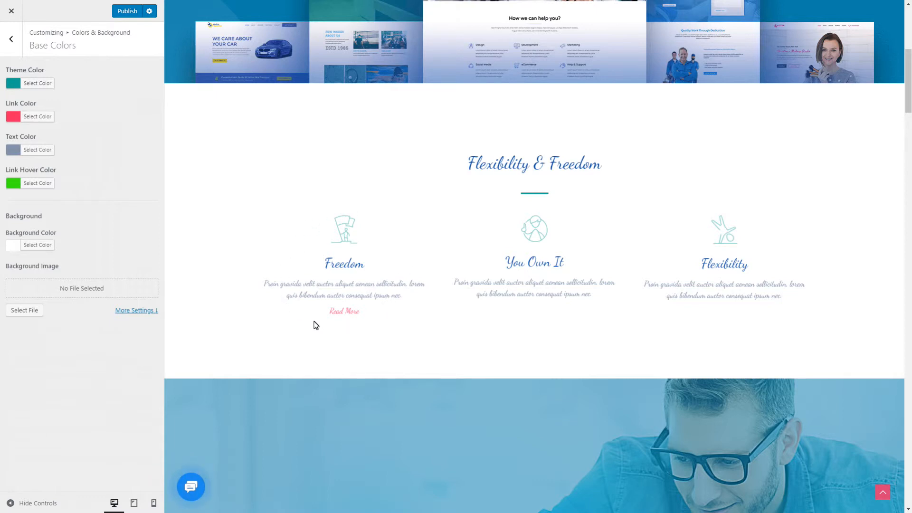
Set the base text color to the preset purple, then publish the changes and close the customizer.
click(39, 151)
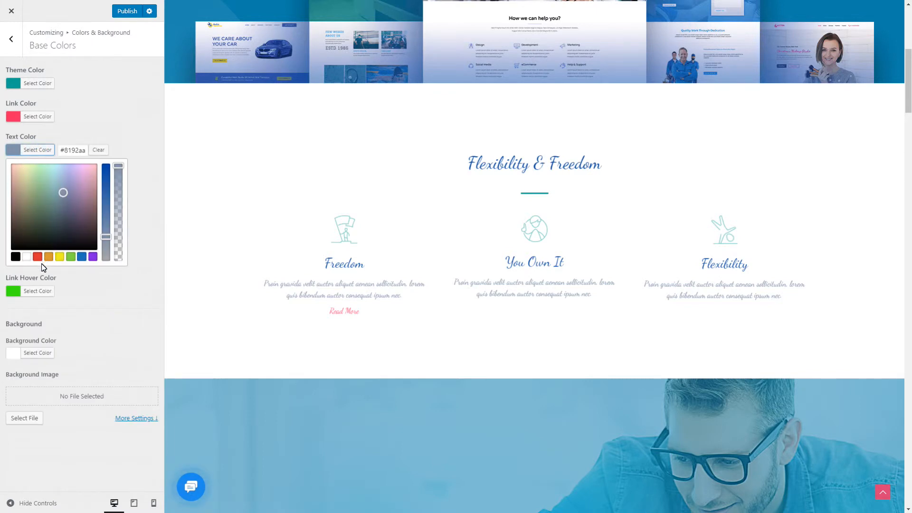
click(92, 256)
click(84, 271)
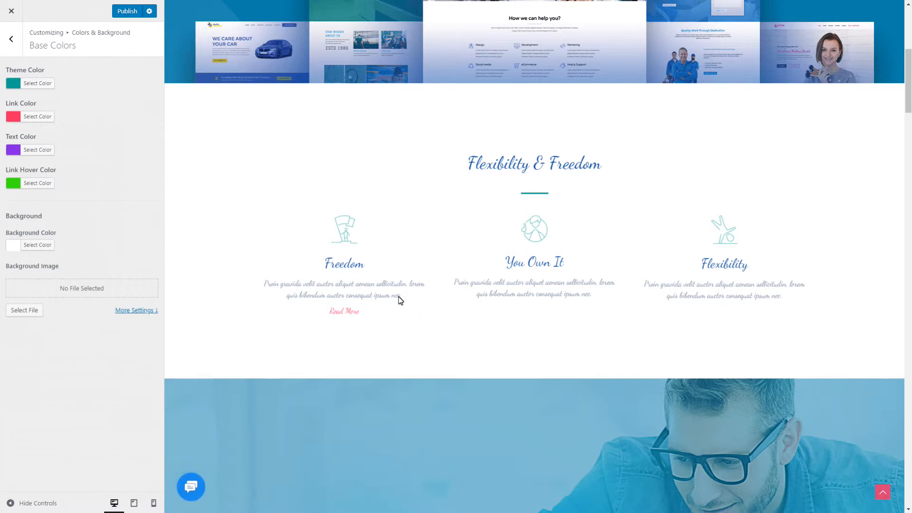
click(129, 15)
click(12, 12)
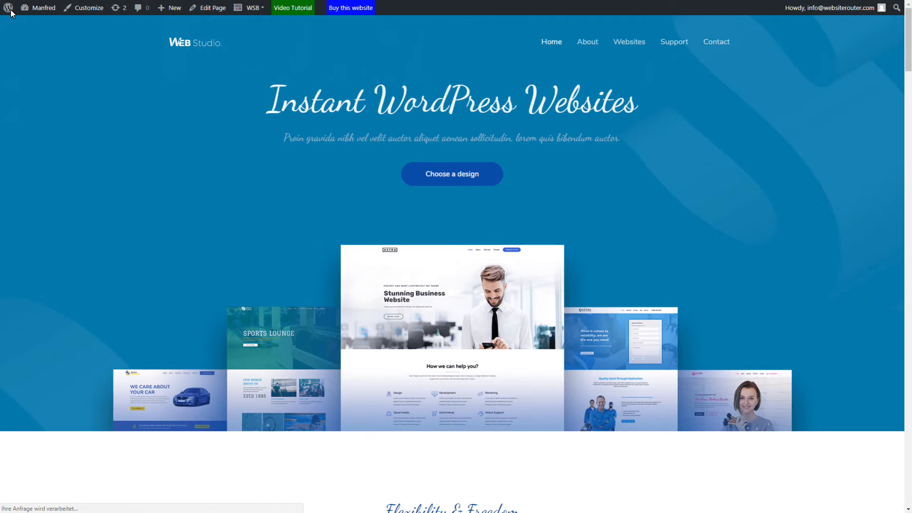
Open the Home page in the WSB page builder and go to the Flexibility & Freedom section.
click(252, 6)
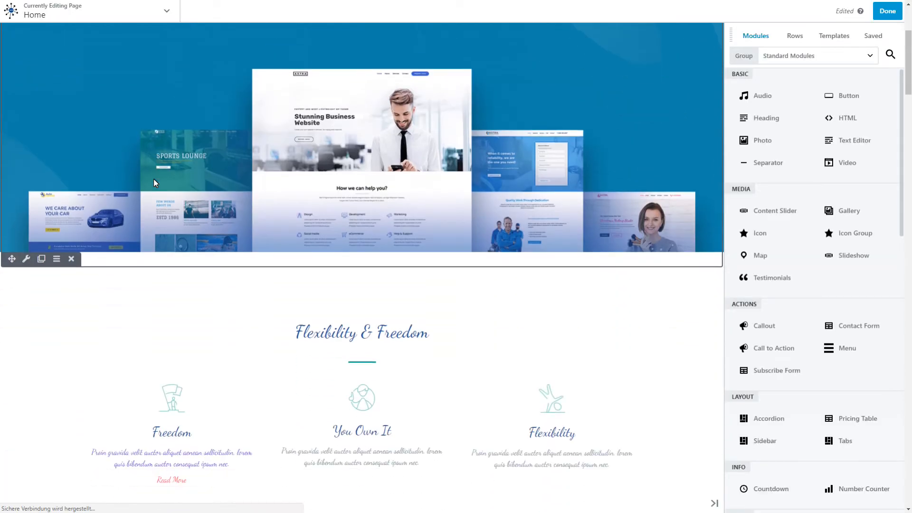
scroll(154, 180, down, 3)
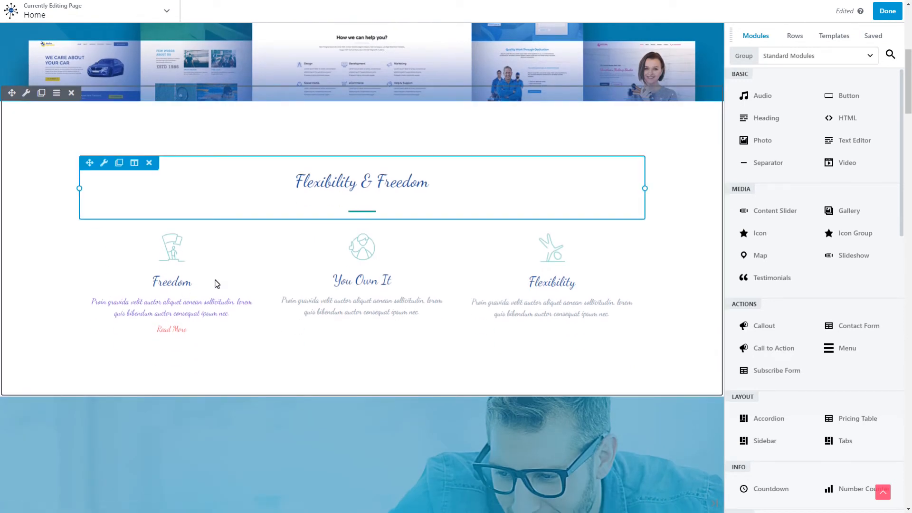
scroll(218, 313, down, 2)
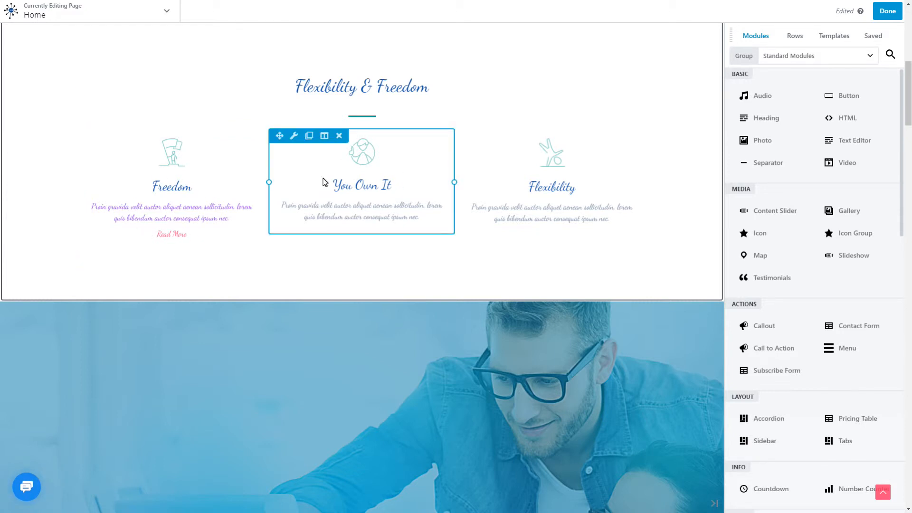
In the "You Own It" info box's typography settings, clear the custom description color.
click(295, 136)
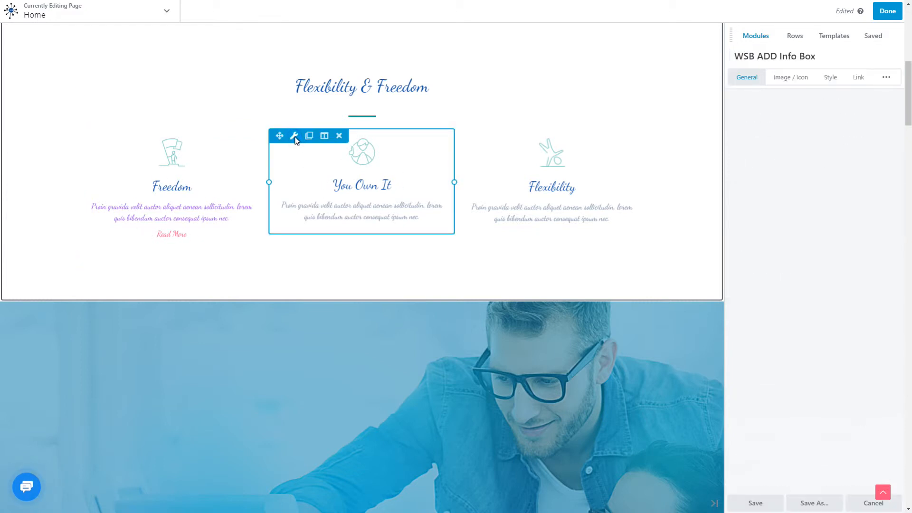
click(887, 78)
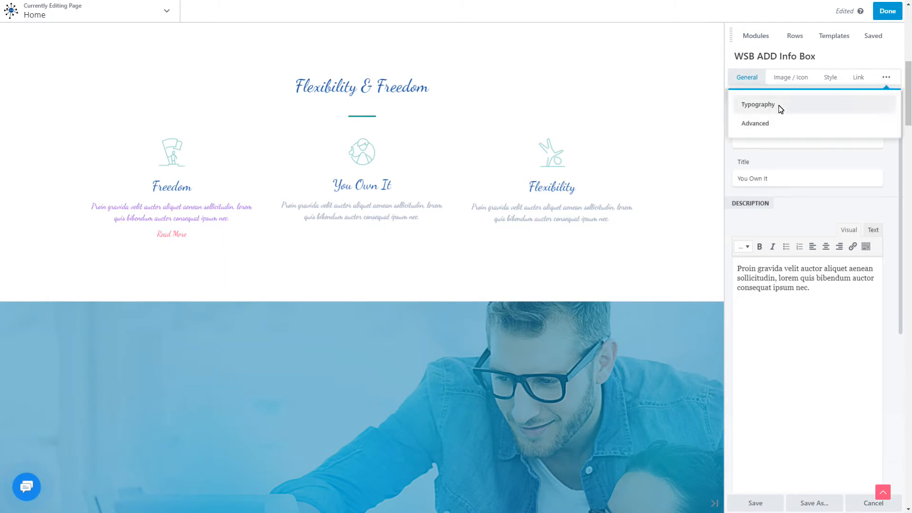
click(759, 111)
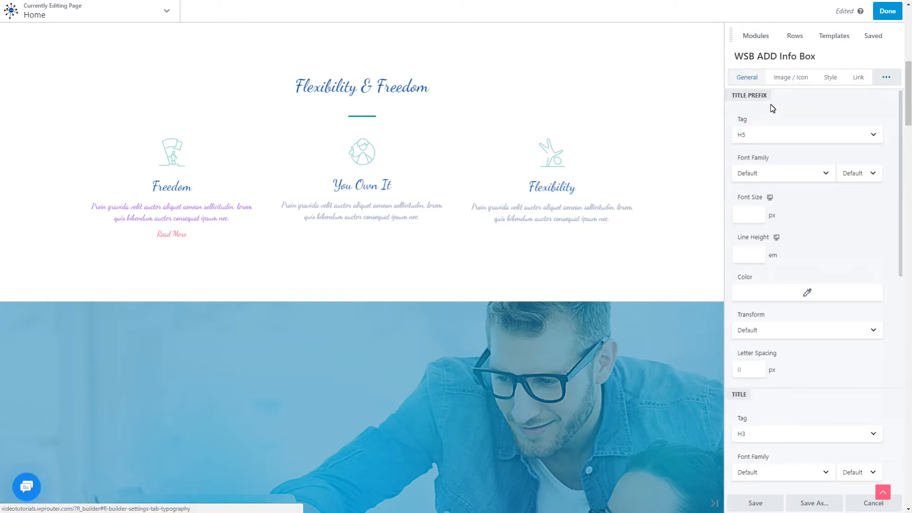
scroll(846, 240, down, 5)
scroll(826, 218, down, 3)
scroll(782, 148, up, 2)
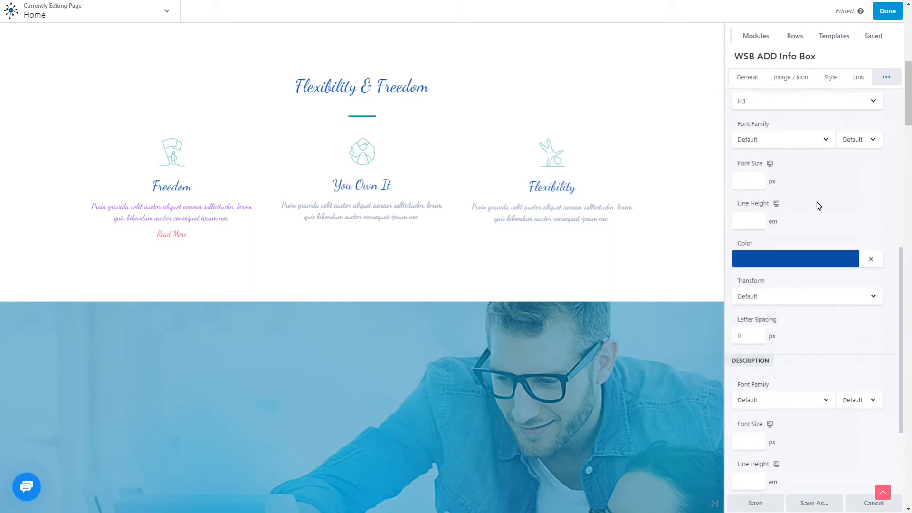
scroll(818, 205, down, 3)
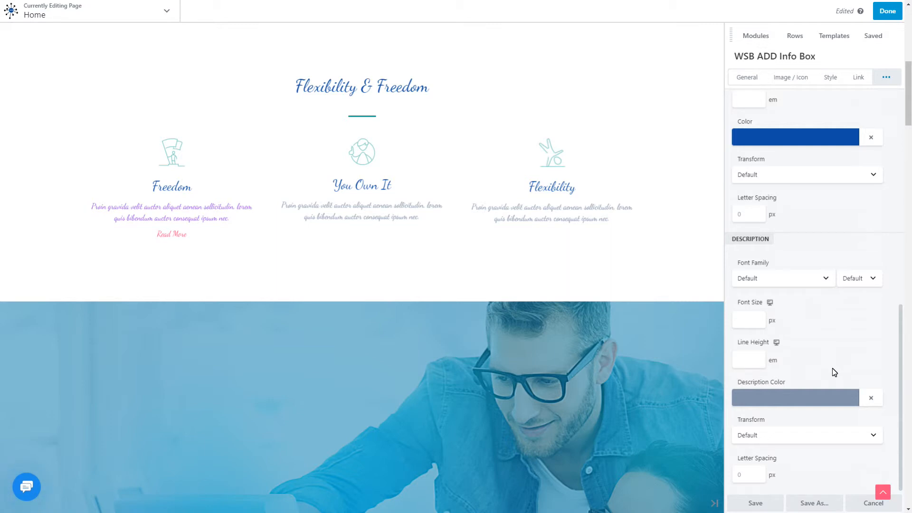
click(872, 399)
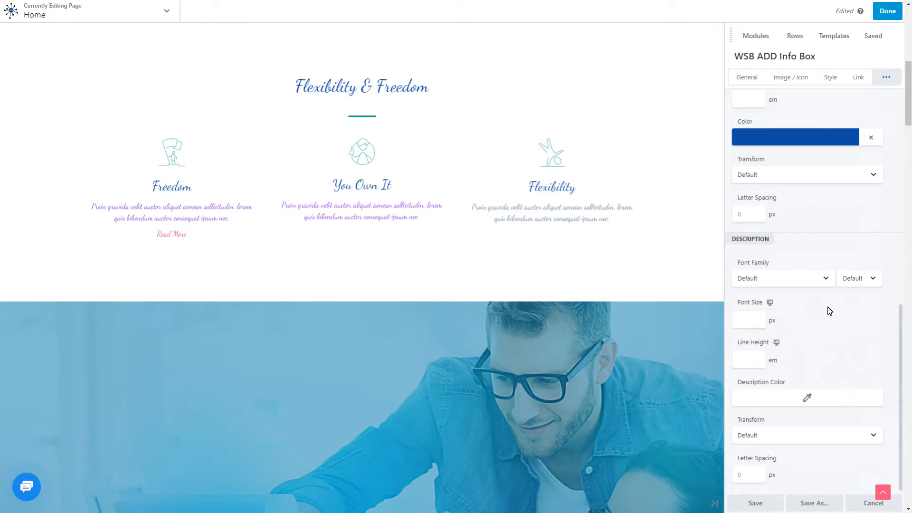
Clear the custom title color of the "You Own It" info box and review its remaining typography settings.
scroll(829, 265, up, 3)
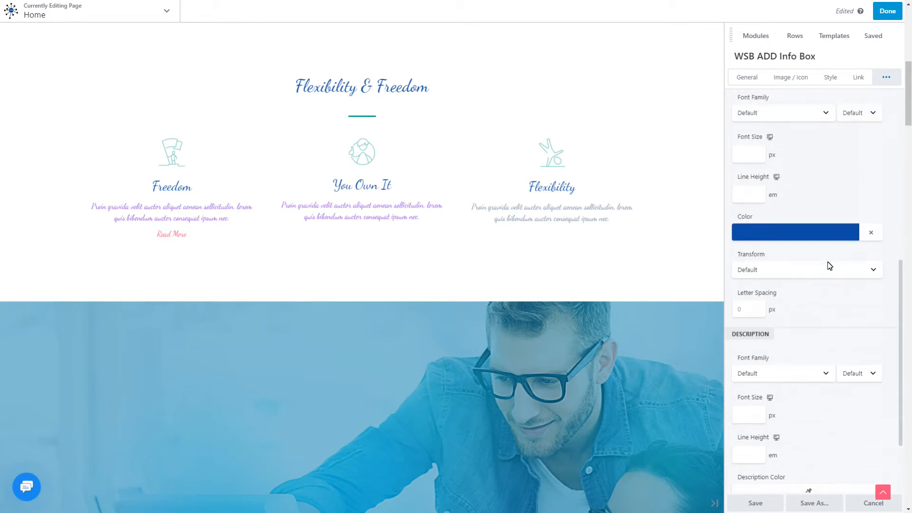
scroll(797, 221, up, 2)
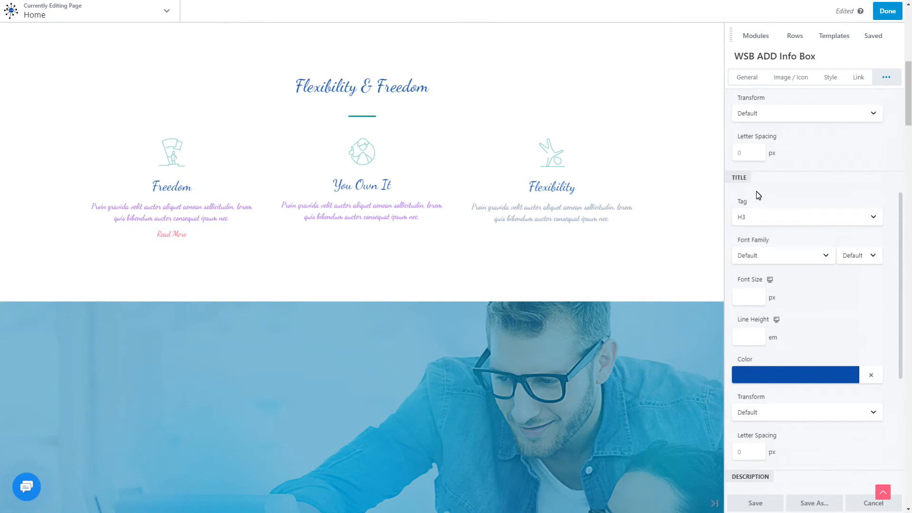
click(872, 375)
scroll(870, 346, down, 1)
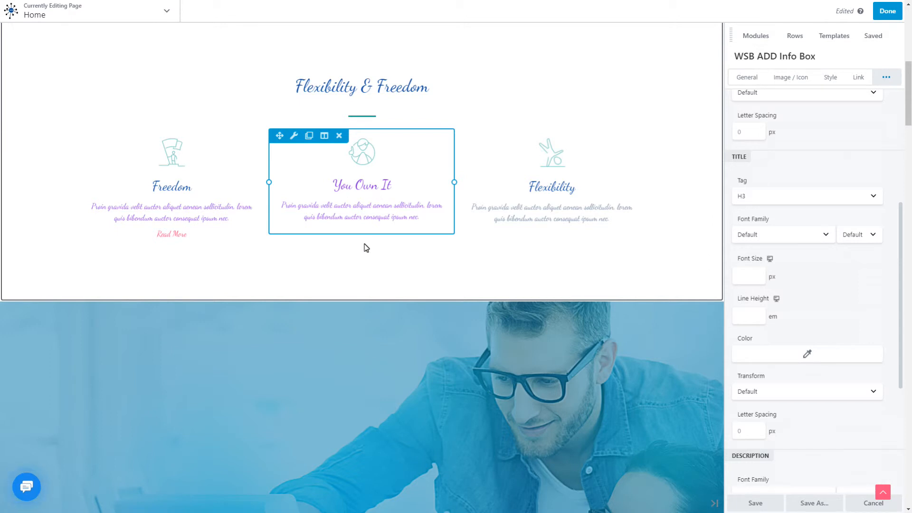
click(808, 284)
scroll(810, 198, up, 2)
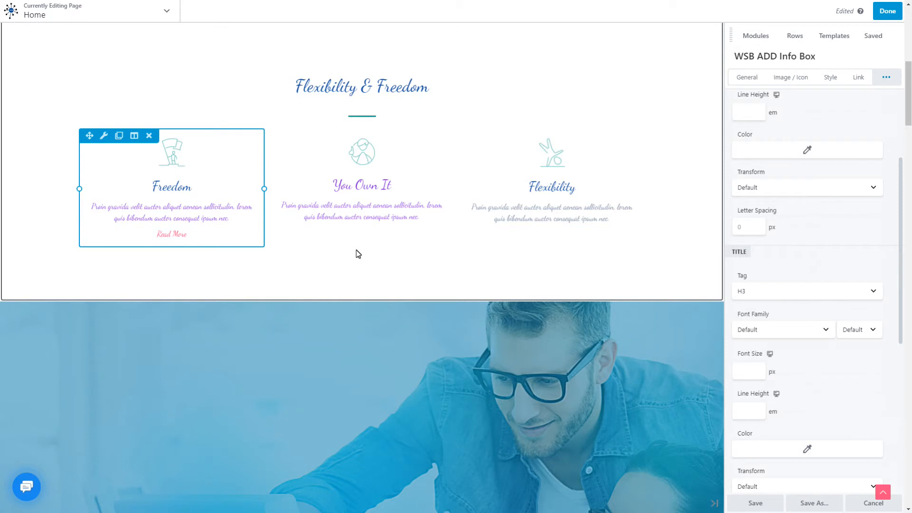
scroll(475, 236, up, 1)
scroll(791, 387, up, 3)
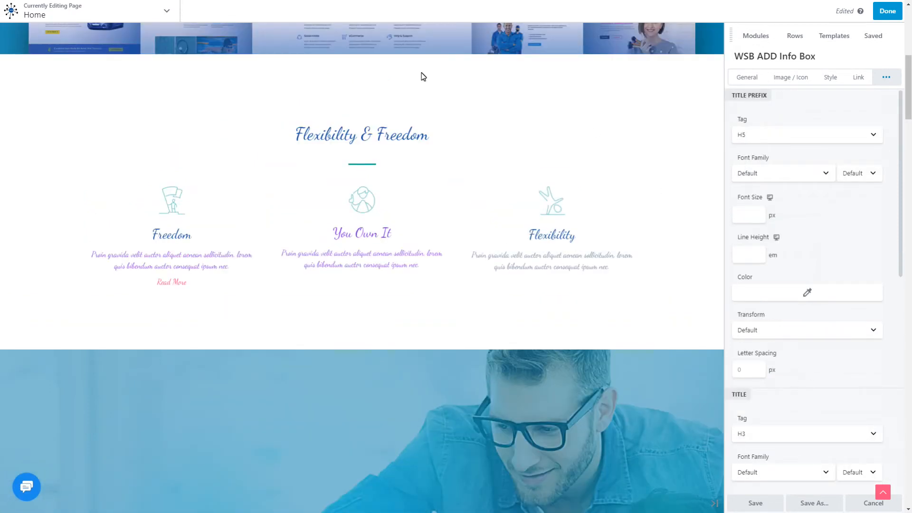
Save the edited settings of the "You Own It" info box.
scroll(459, 220, up, 1)
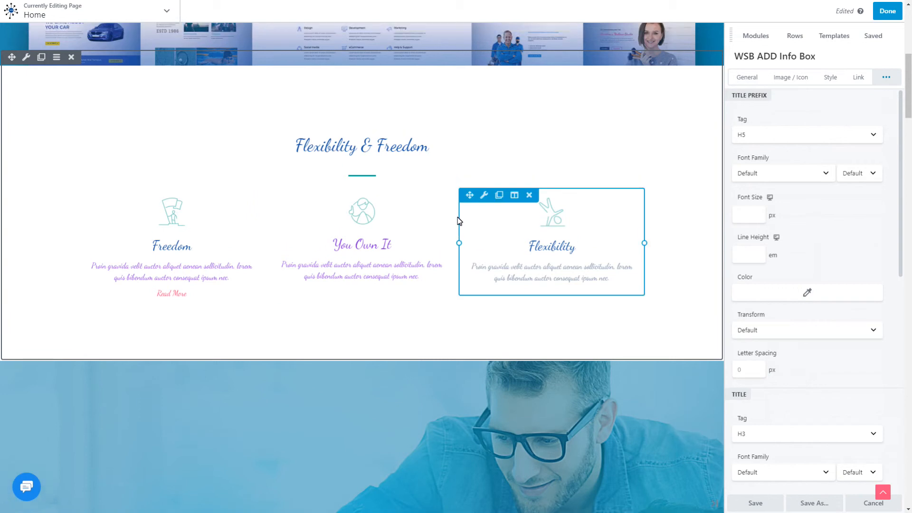
scroll(459, 221, up, 5)
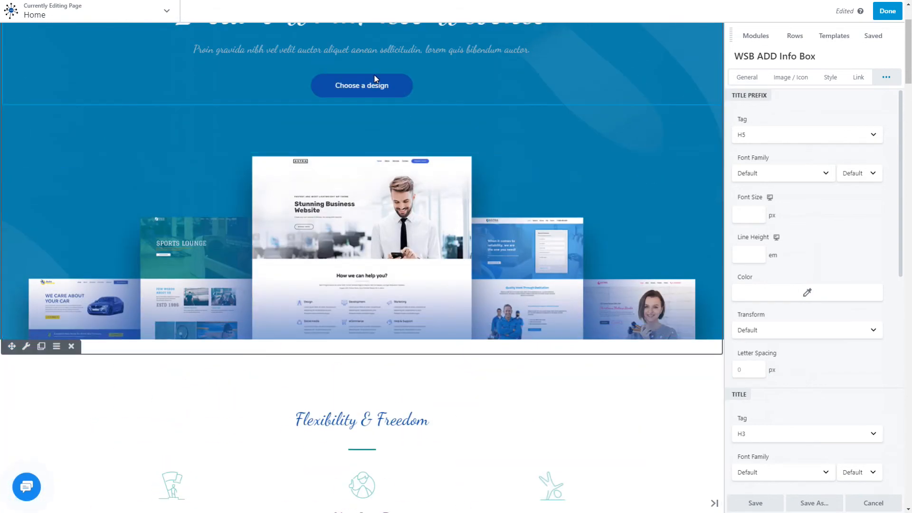
scroll(389, 90, up, 2)
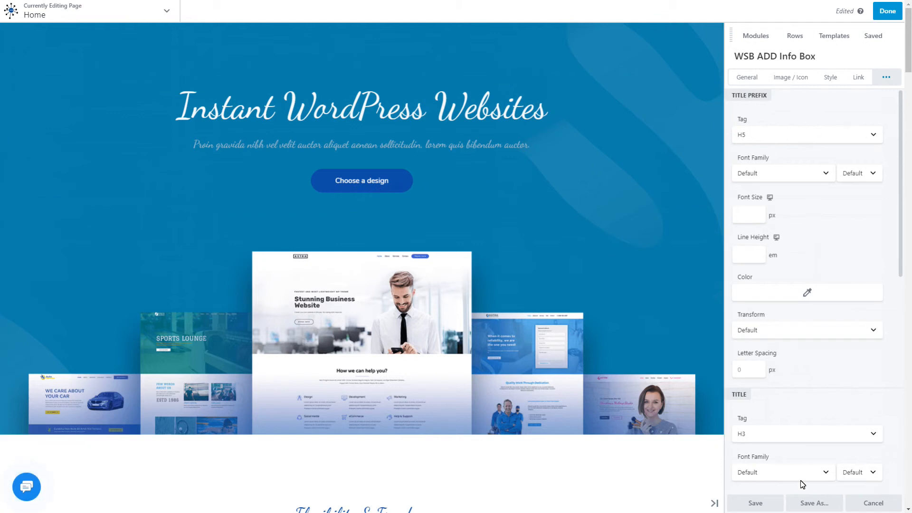
click(756, 504)
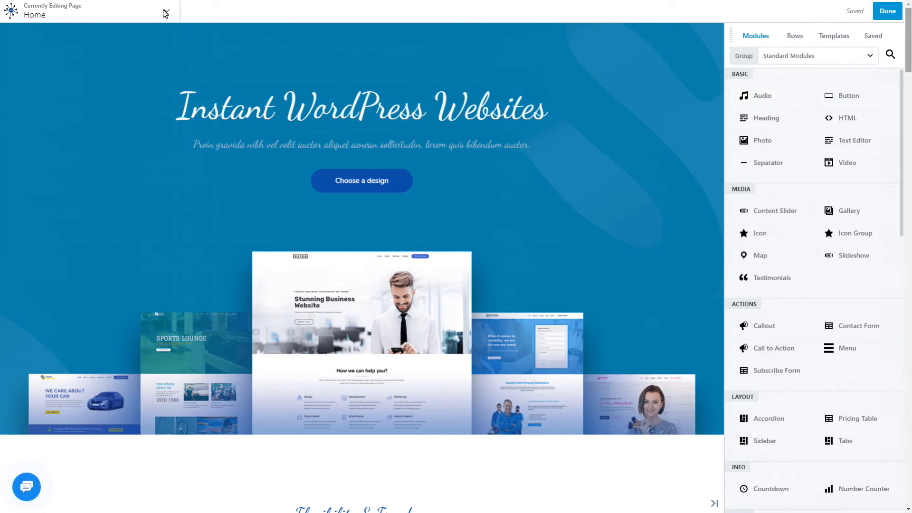
Open the WSB ADD - Global Settings and set Enable Global Styling to Yes.
click(167, 13)
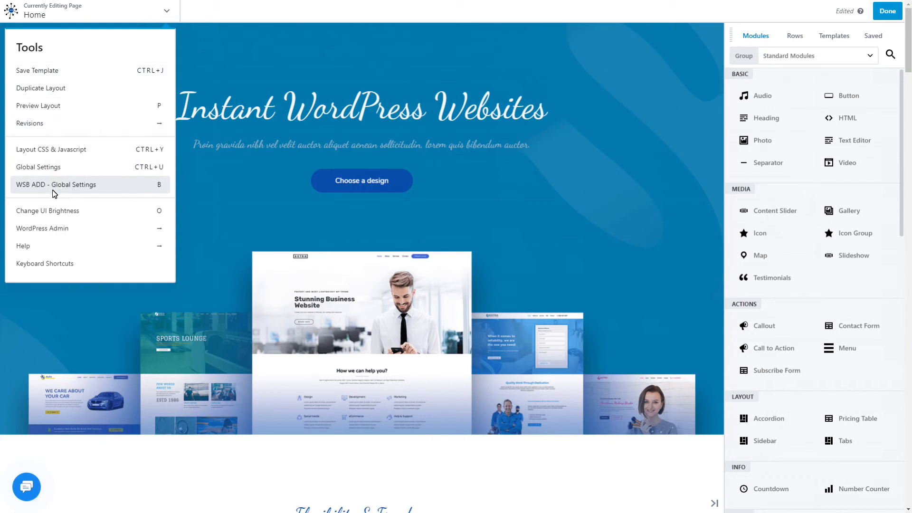
click(78, 189)
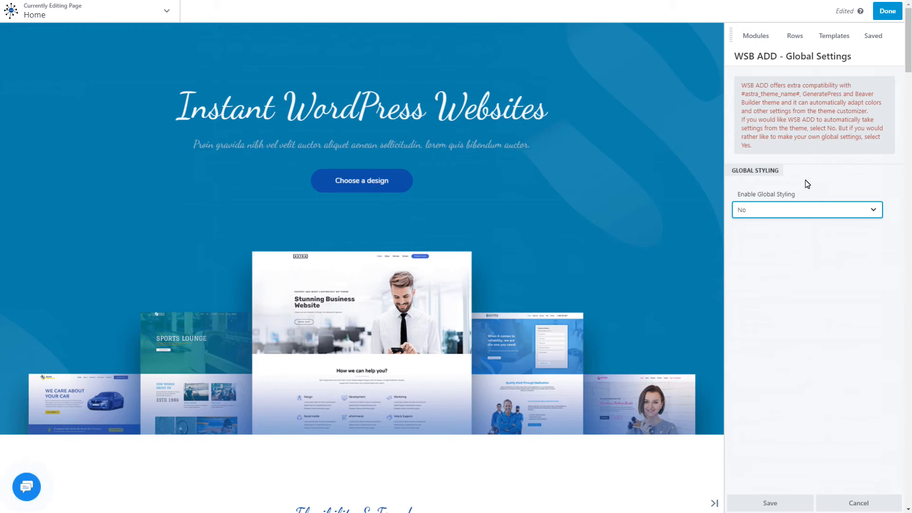
click(821, 211)
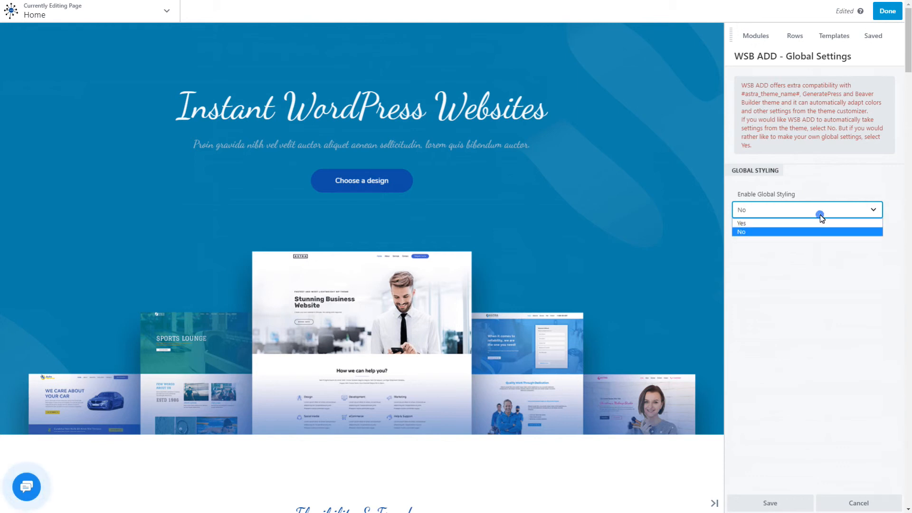
click(782, 223)
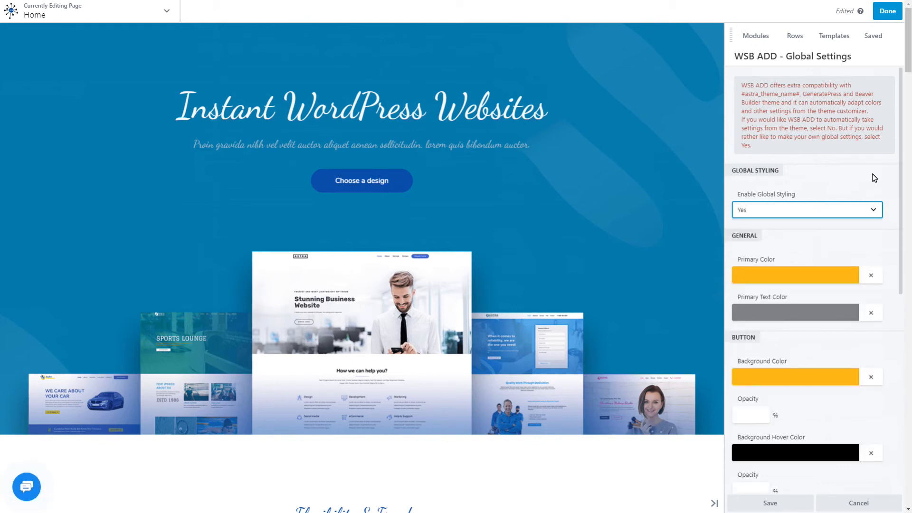
Review the general color and button styling options in the WSB ADD global settings, then save them.
scroll(875, 177, down, 2)
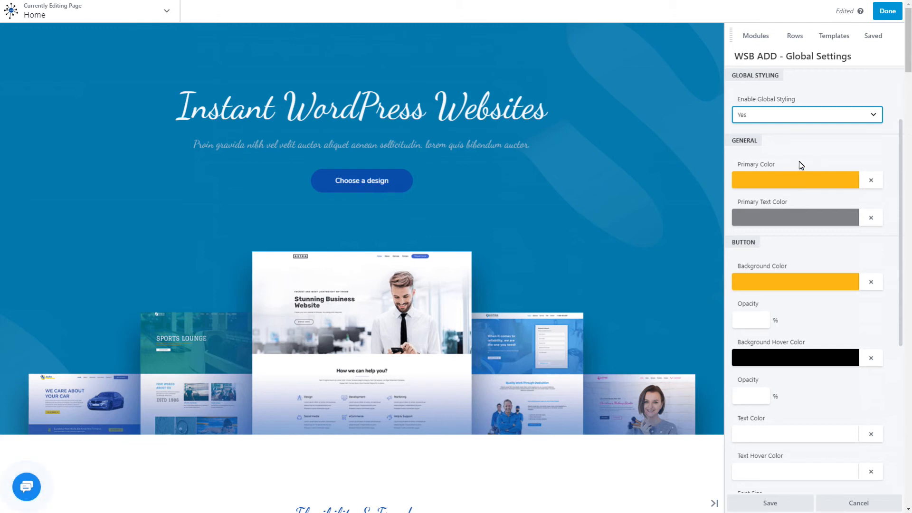
scroll(874, 219, down, 1)
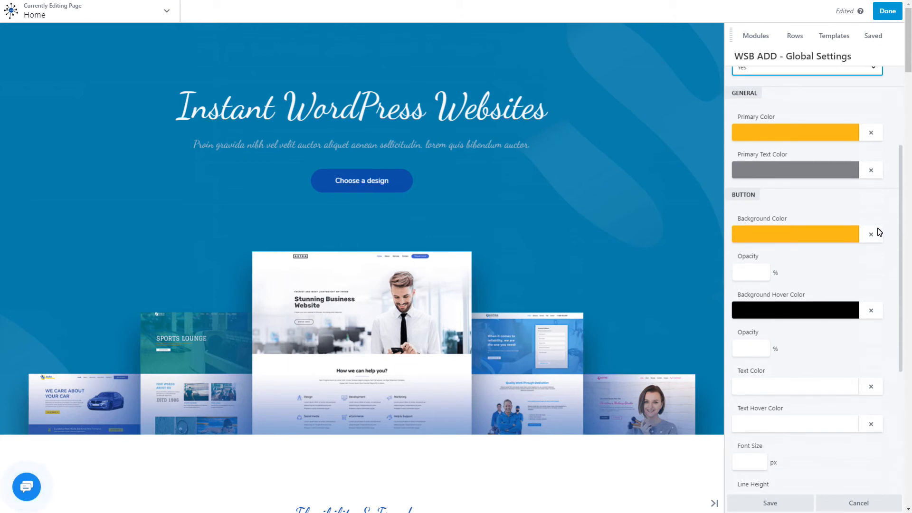
scroll(880, 232, up, 1)
scroll(760, 262, up, 2)
scroll(763, 192, down, 1)
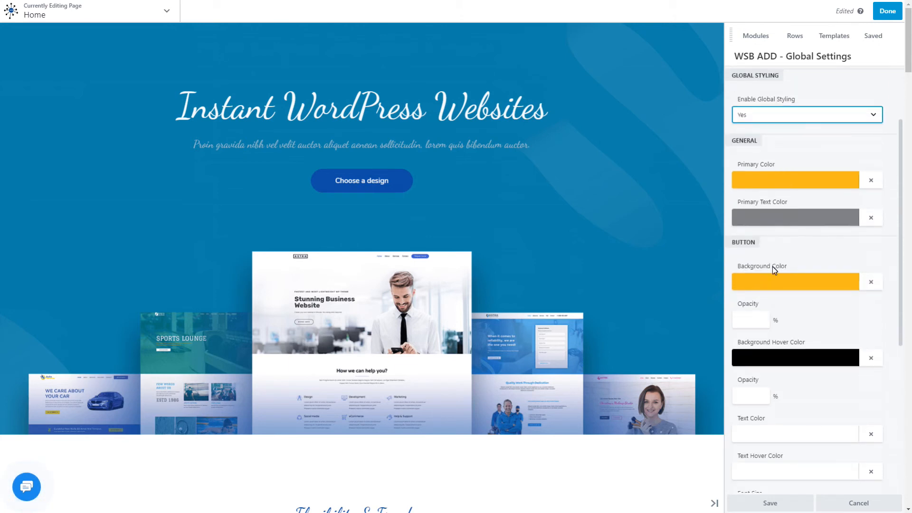
scroll(801, 270, down, 4)
scroll(751, 152, up, 2)
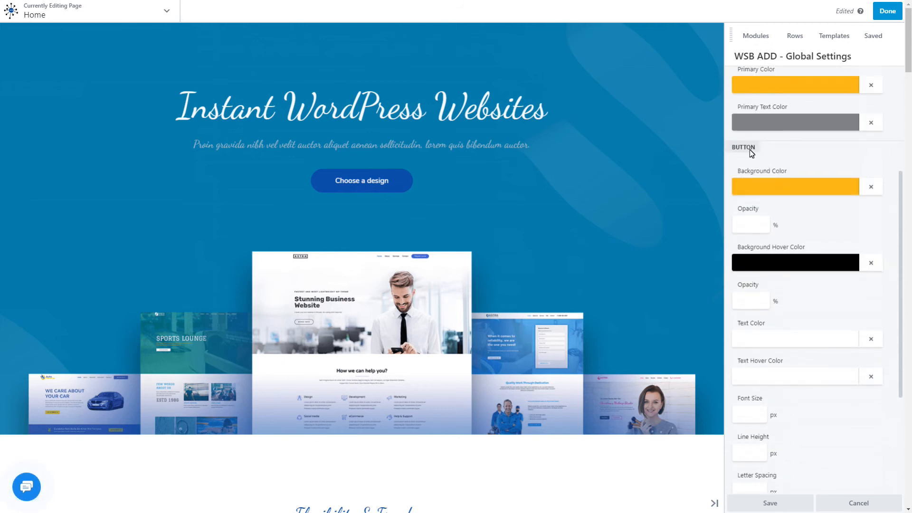
scroll(826, 220, down, 2)
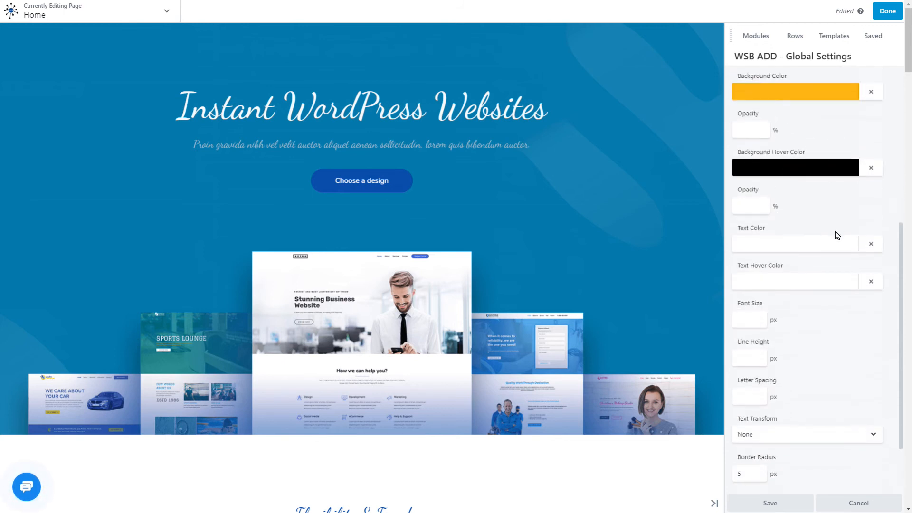
scroll(831, 240, down, 2)
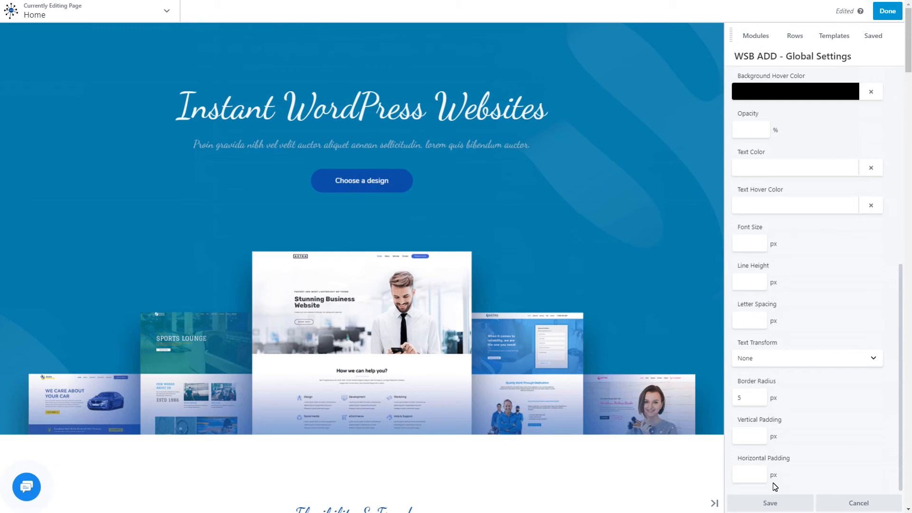
click(777, 505)
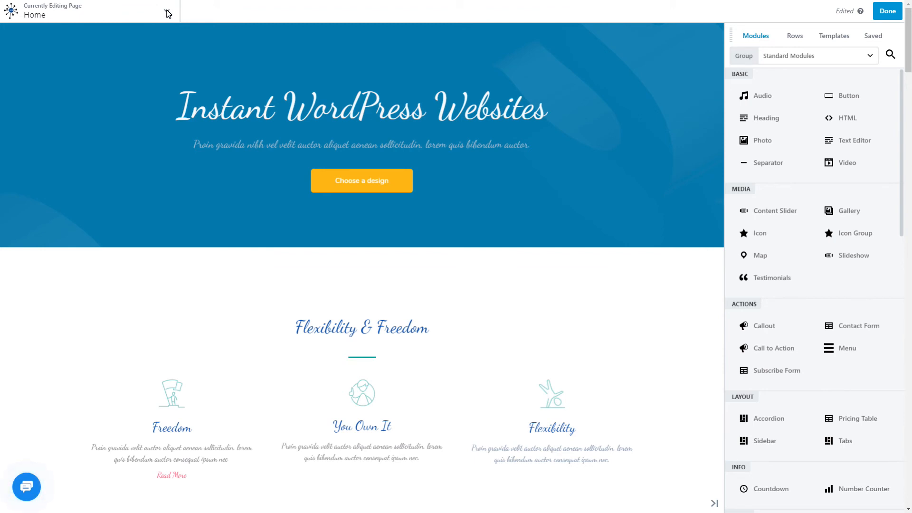
Examine the "Choose a design" buttons throughout the Home page, then open the builder's Global Settings to view the row and module defaults.
click(167, 11)
scroll(404, 209, down, 20)
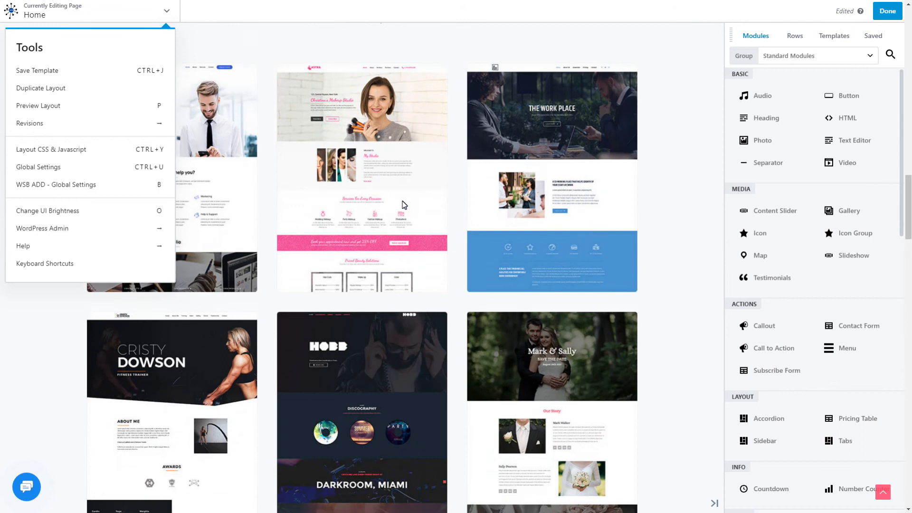
scroll(405, 205, down, 10)
scroll(637, 158, up, 4)
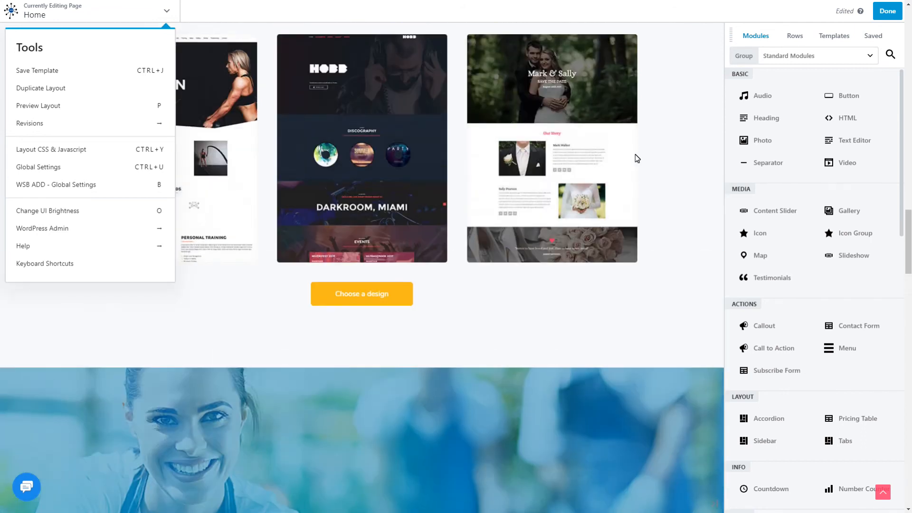
scroll(637, 158, up, 10)
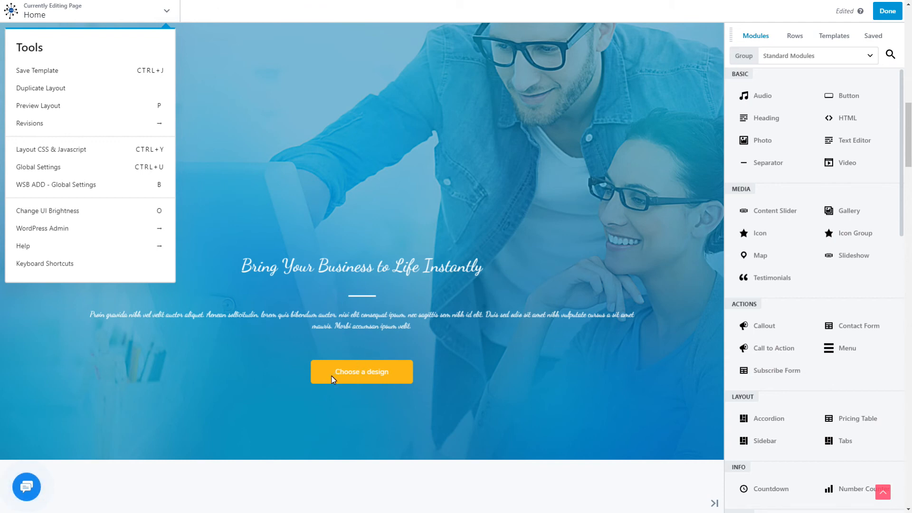
scroll(333, 378, up, 15)
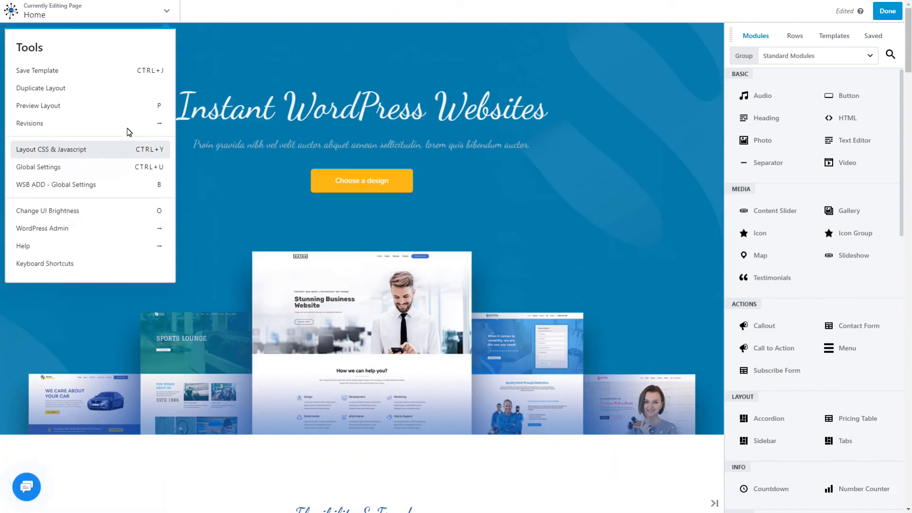
click(52, 166)
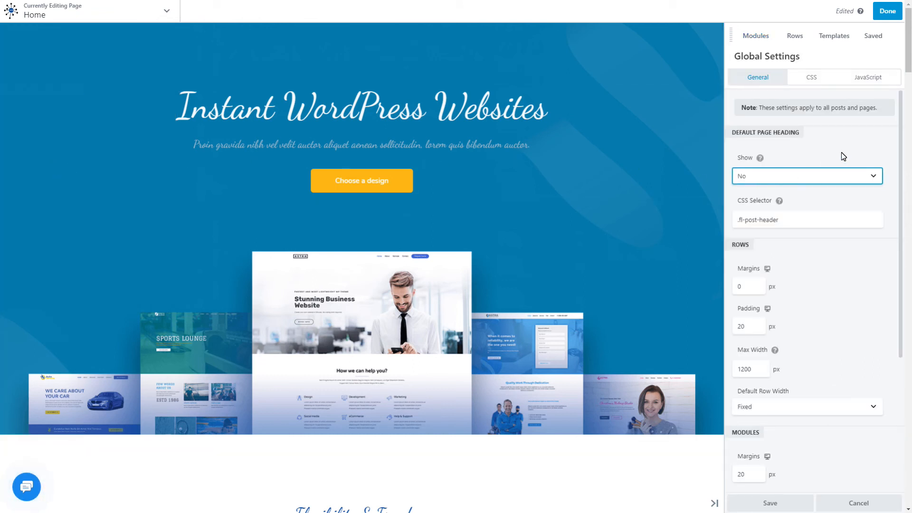
scroll(841, 183, down, 2)
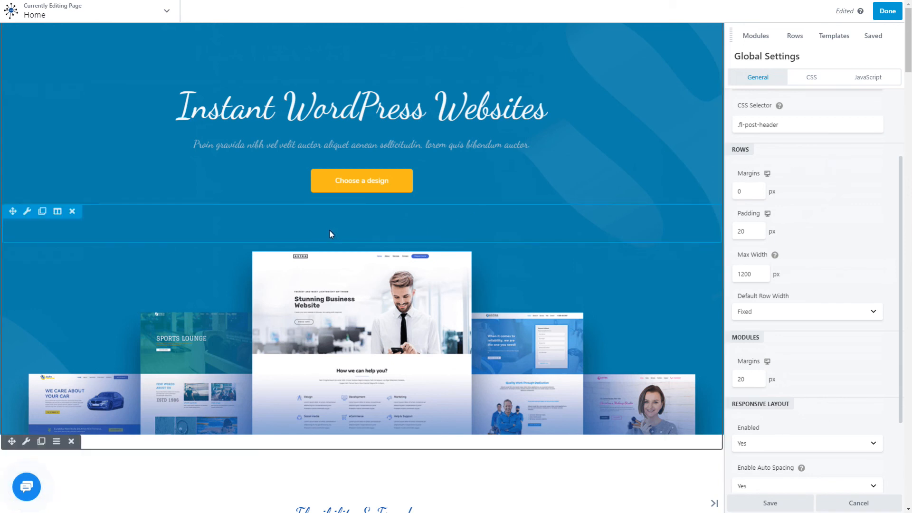
Open the advanced settings of the spacer below the hero button and inspect its margin fields.
click(27, 211)
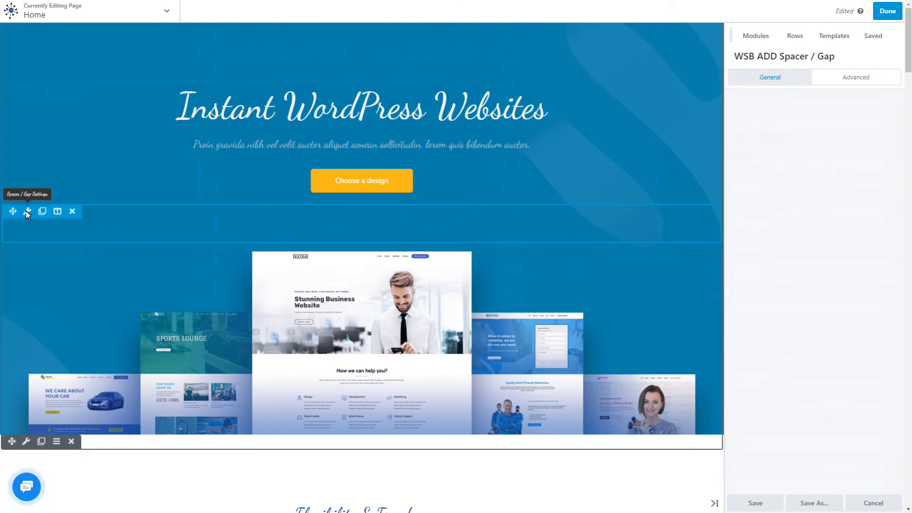
click(860, 76)
click(741, 137)
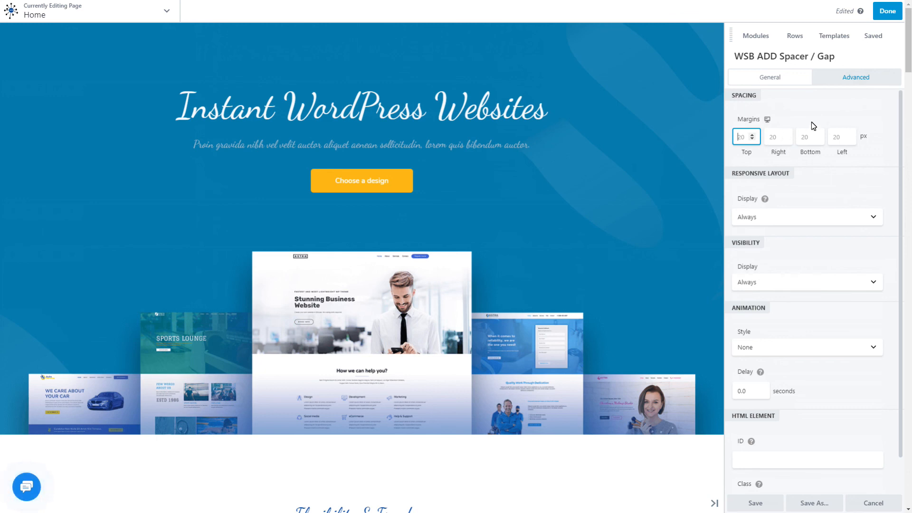
Return to the builder's Global Settings and examine the row padding, module margins and responsive layout options.
click(167, 12)
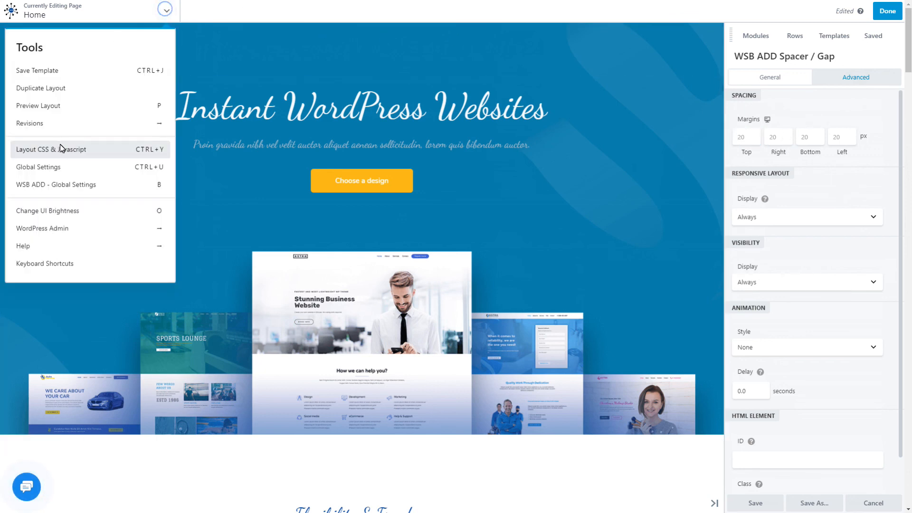
click(55, 167)
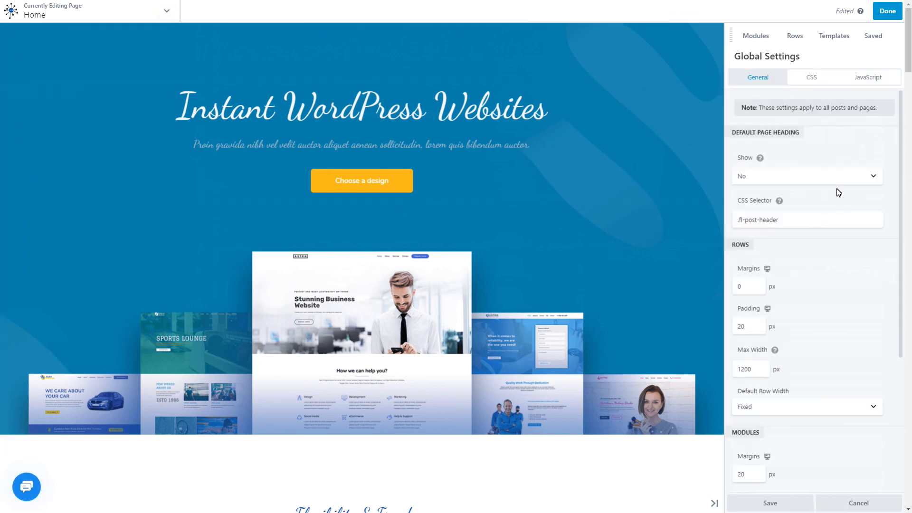
scroll(817, 261, down, 2)
click(740, 232)
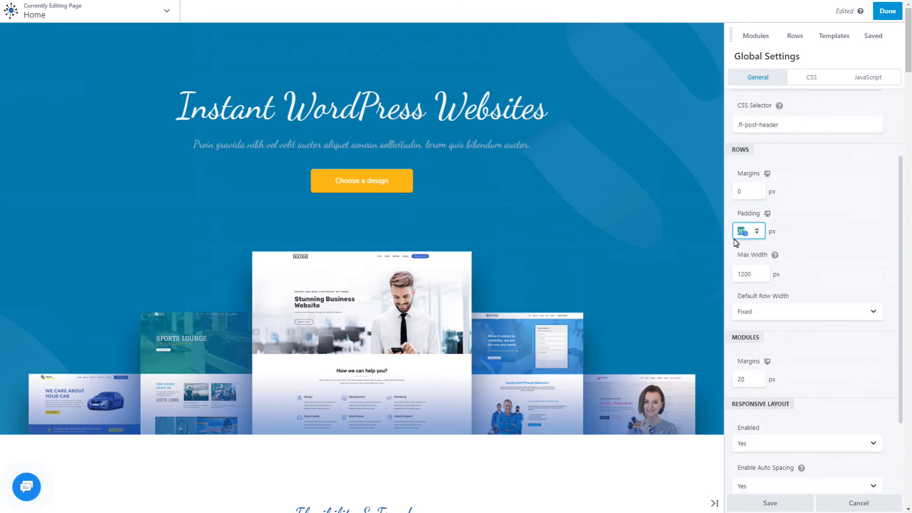
click(748, 380)
click(823, 371)
scroll(797, 367, down, 1)
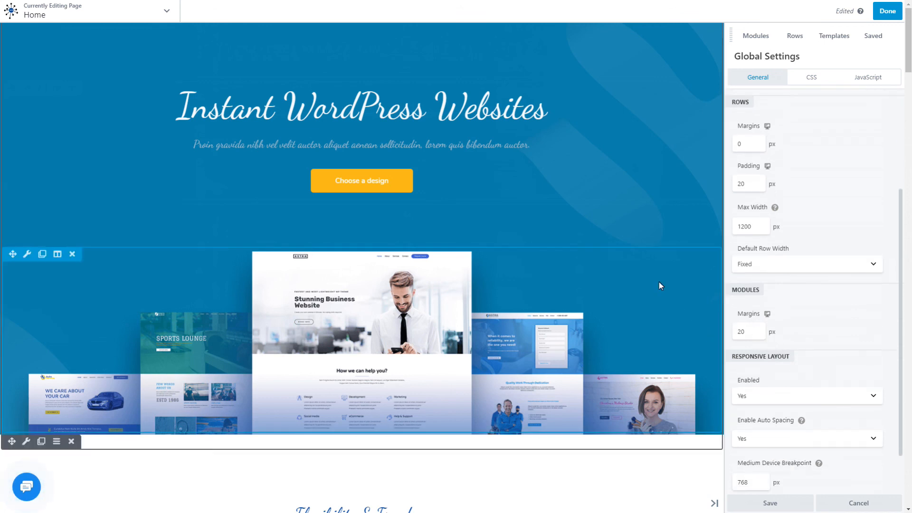